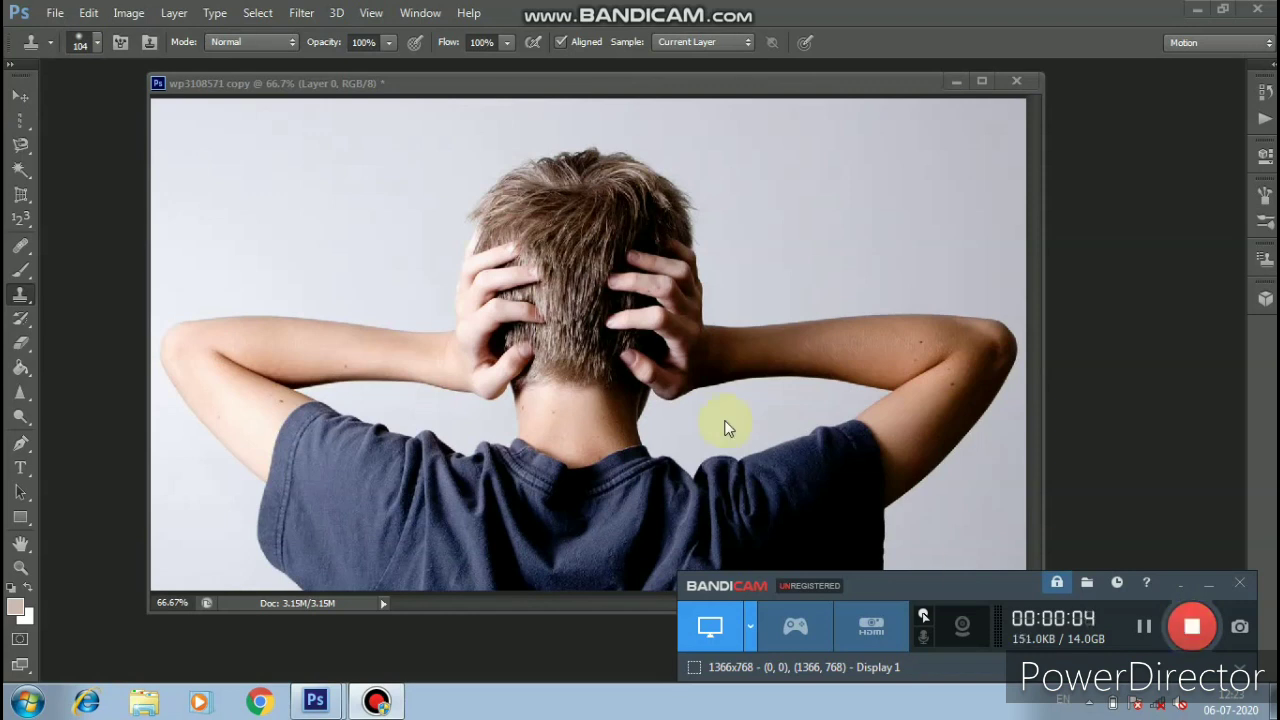
# With the Healing Brush, sample the boy's hair and heal a copy of his head onto his right arm
pyautogui.click(24, 291)
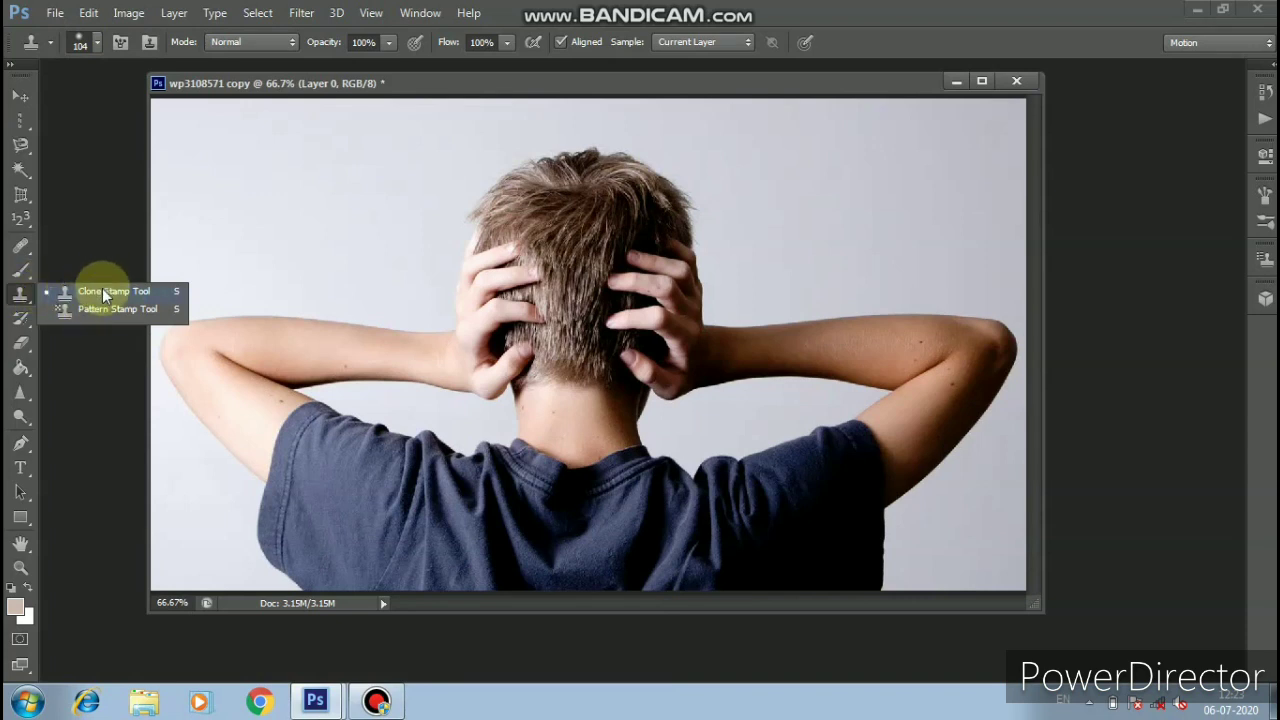
pyautogui.click(24, 247)
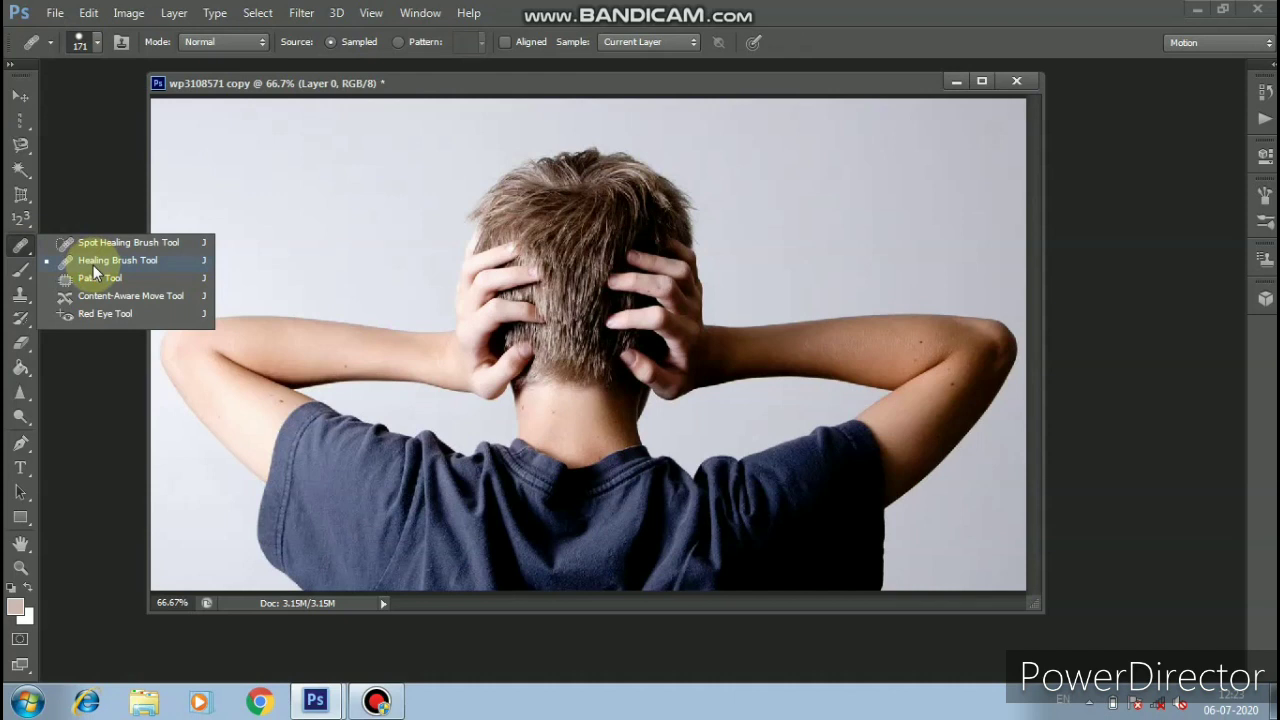
pyautogui.click(110, 262)
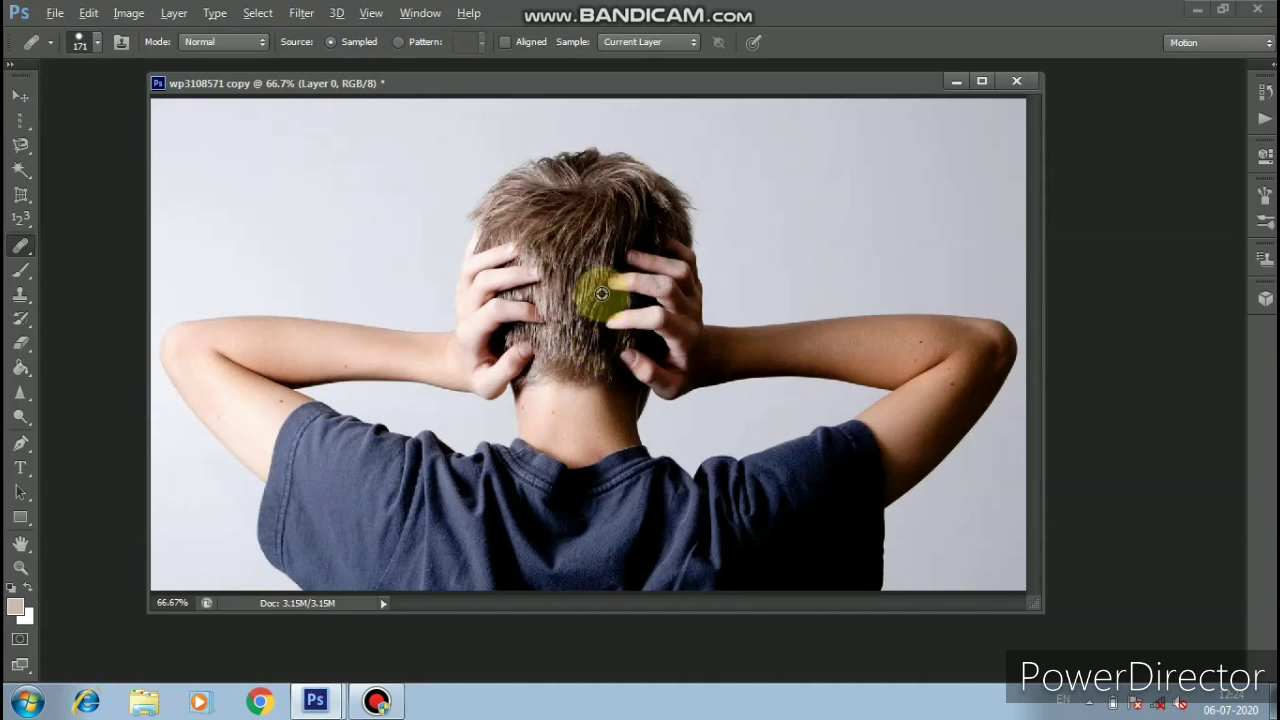
pyautogui.keyDown('alt'); pyautogui.click(578, 274); pyautogui.keyUp('alt')
pyautogui.moveTo(862, 297)
pyautogui.mouseDown()
pyautogui.moveTo(907, 278)
pyautogui.moveTo(890, 207)
pyautogui.moveTo(805, 255)
pyautogui.moveTo(805, 380)
pyautogui.moveTo(805, 347)
pyautogui.moveTo(862, 322)
pyautogui.moveTo(870, 290)
pyautogui.mouseUp()
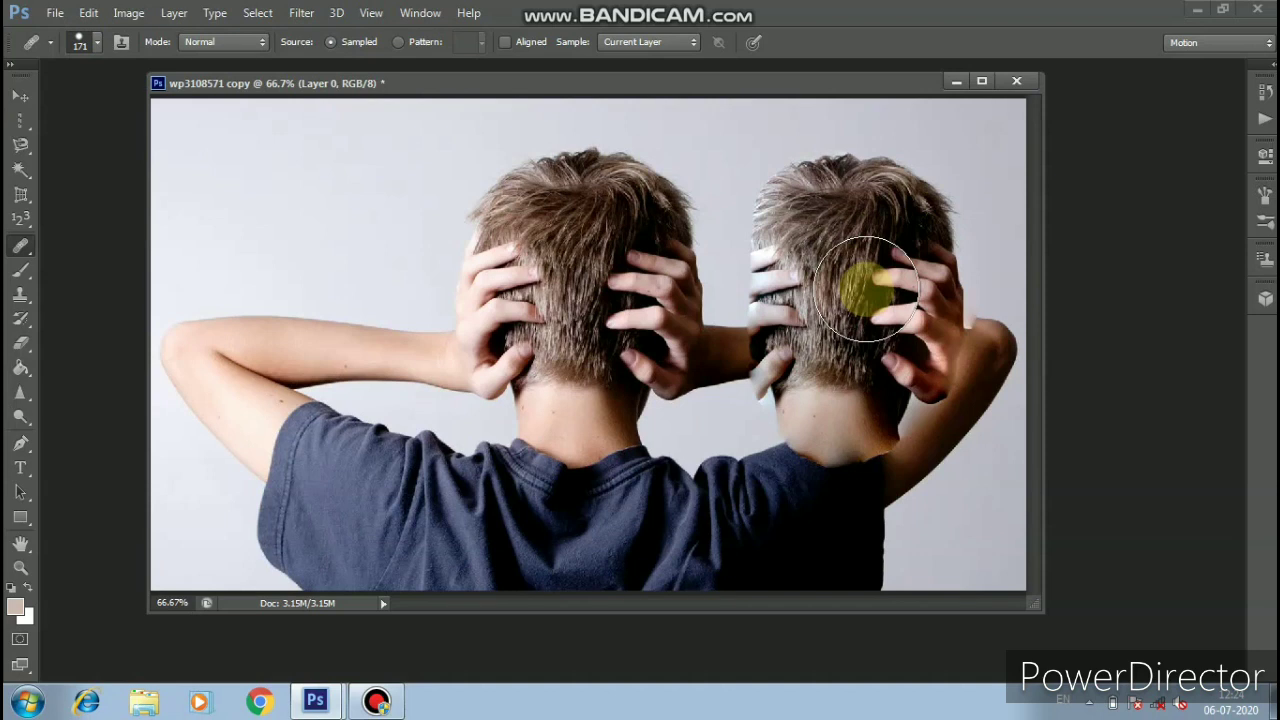
pyautogui.moveTo(866, 287)
pyautogui.mouseDown()
pyautogui.moveTo(814, 251)
pyautogui.moveTo(806, 300)
pyautogui.moveTo(971, 277)
pyautogui.moveTo(1174, 342)
pyautogui.moveTo(929, 214)
pyautogui.moveTo(830, 293)
pyautogui.mouseUp()
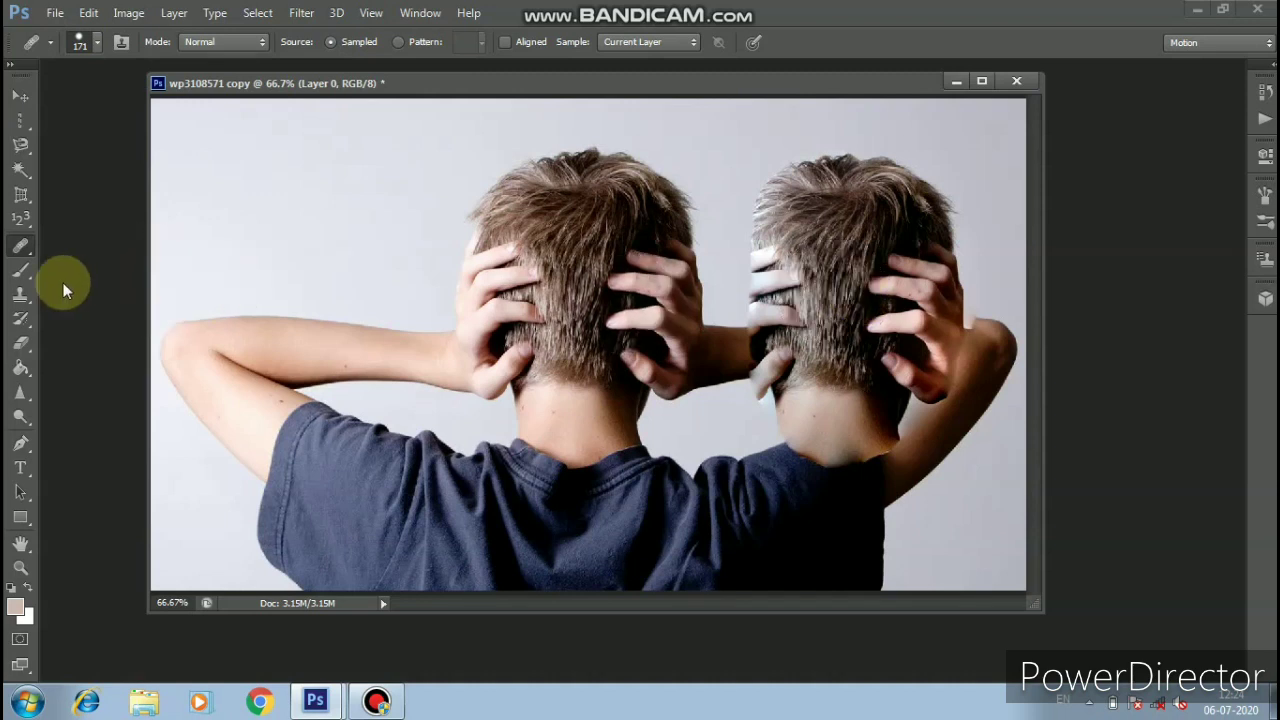
pyautogui.moveTo(16, 302); pyautogui.dragTo(118, 297)
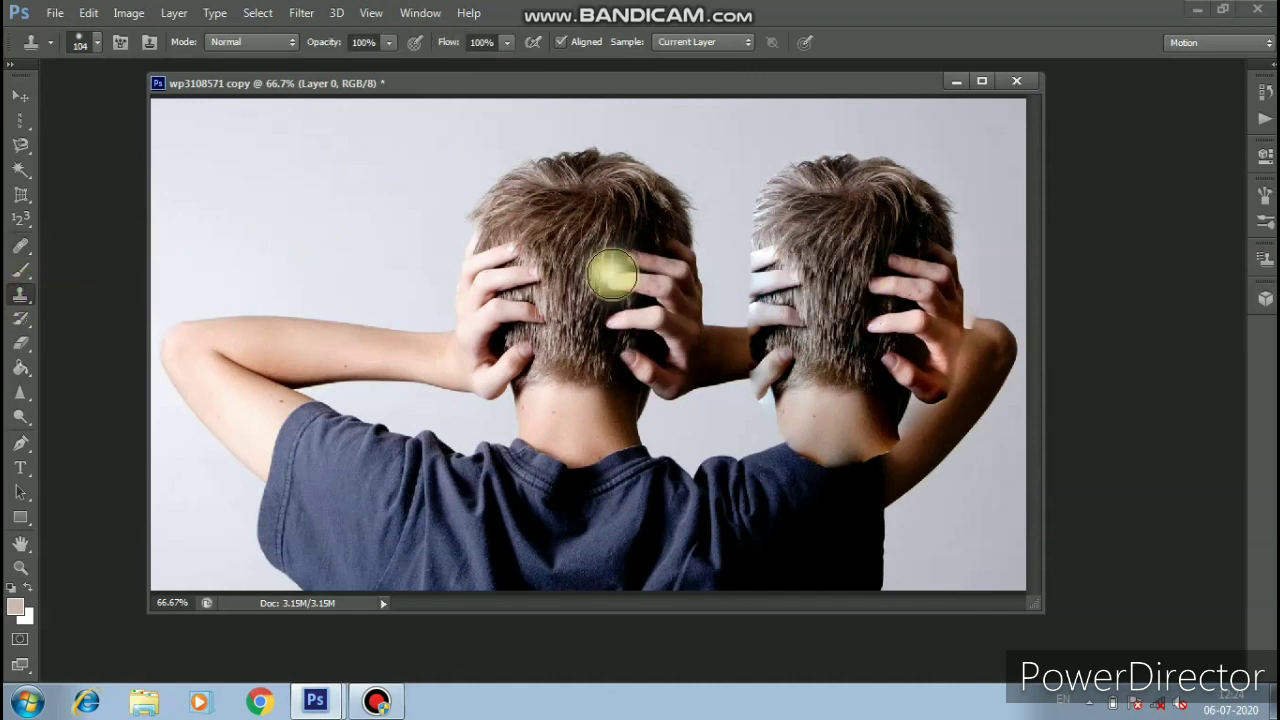
# Clone the boy's head and hands onto the left background with the Clone Stamp, sampled from the original head
pyautogui.keyDown('alt'); pyautogui.click(612, 265); pyautogui.keyUp('alt')
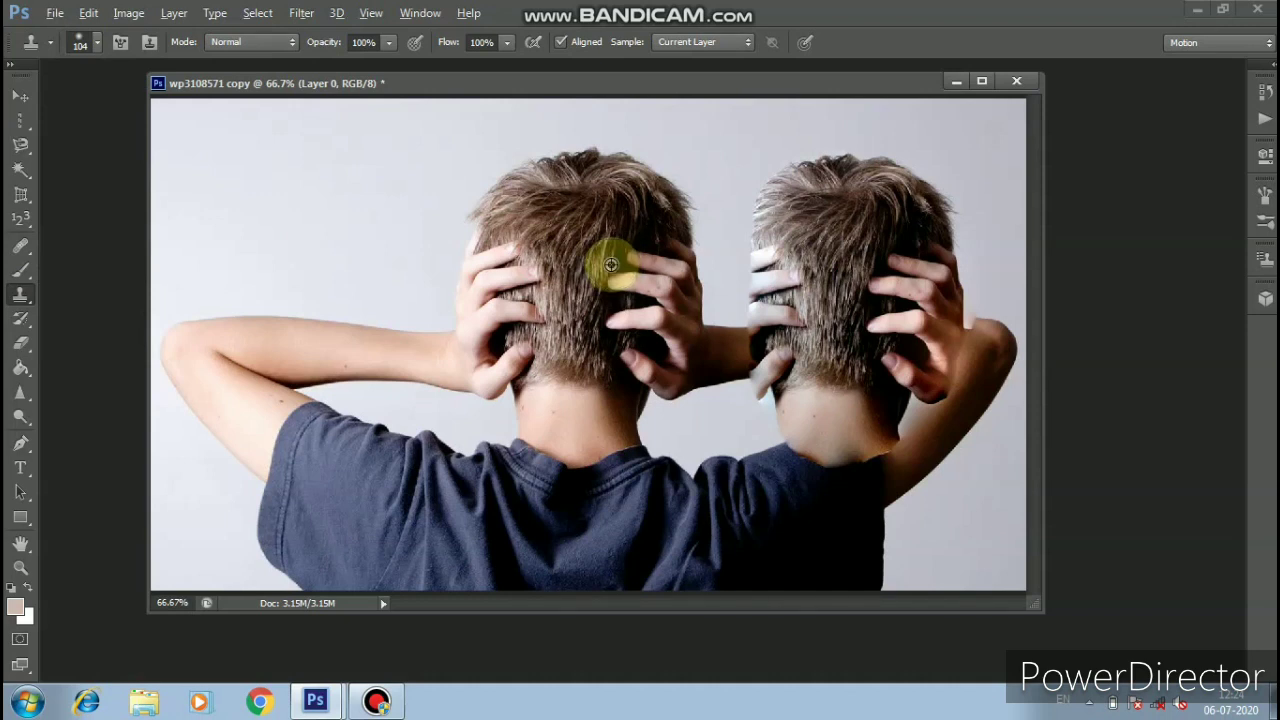
pyautogui.moveTo(611, 265)
pyautogui.mouseDown()
pyautogui.moveTo(583, 277)
pyautogui.moveTo(586, 263)
pyautogui.moveTo(600, 322)
pyautogui.moveTo(595, 308)
pyautogui.mouseUp()
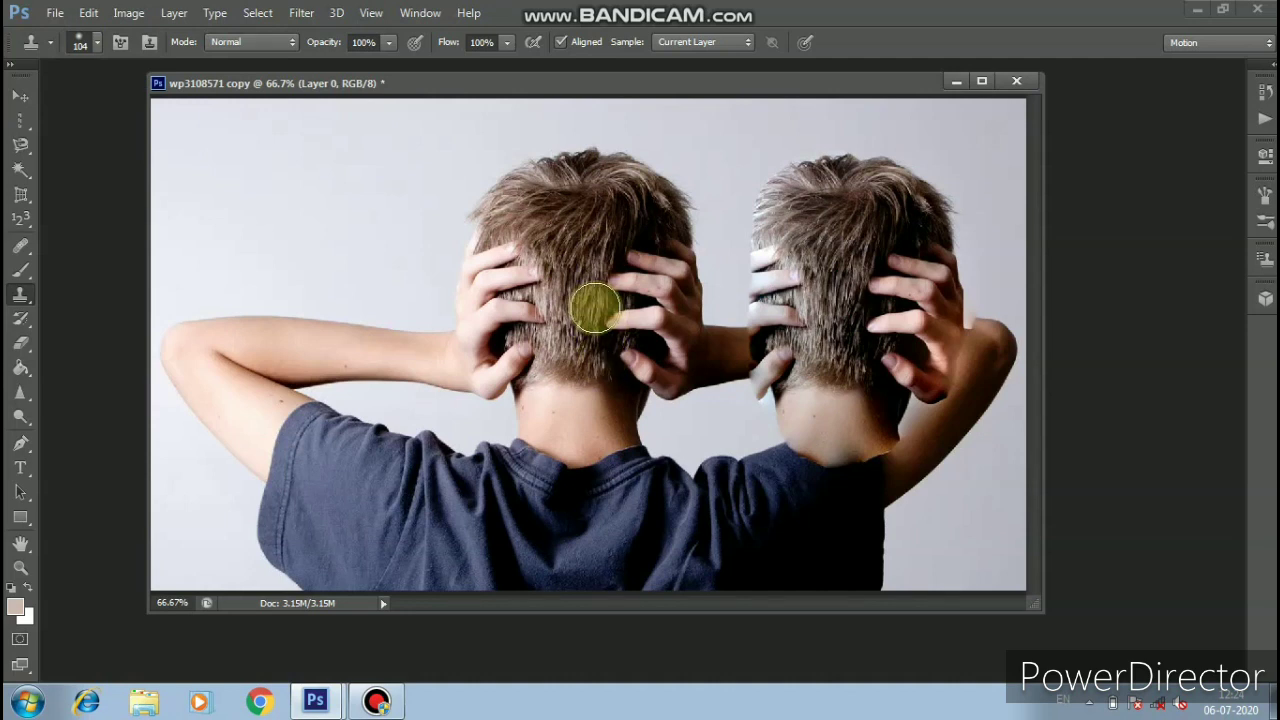
pyautogui.moveTo(280, 271)
pyautogui.mouseDown()
pyautogui.moveTo(310, 329)
pyautogui.moveTo(283, 323)
pyautogui.moveTo(328, 280)
pyautogui.moveTo(297, 271)
pyautogui.moveTo(251, 211)
pyautogui.moveTo(213, 296)
pyautogui.moveTo(204, 375)
pyautogui.moveTo(258, 404)
pyautogui.moveTo(319, 287)
pyautogui.moveTo(283, 340)
pyautogui.moveTo(217, 320)
pyautogui.moveTo(211, 340)
pyautogui.moveTo(210, 270)
pyautogui.mouseUp()
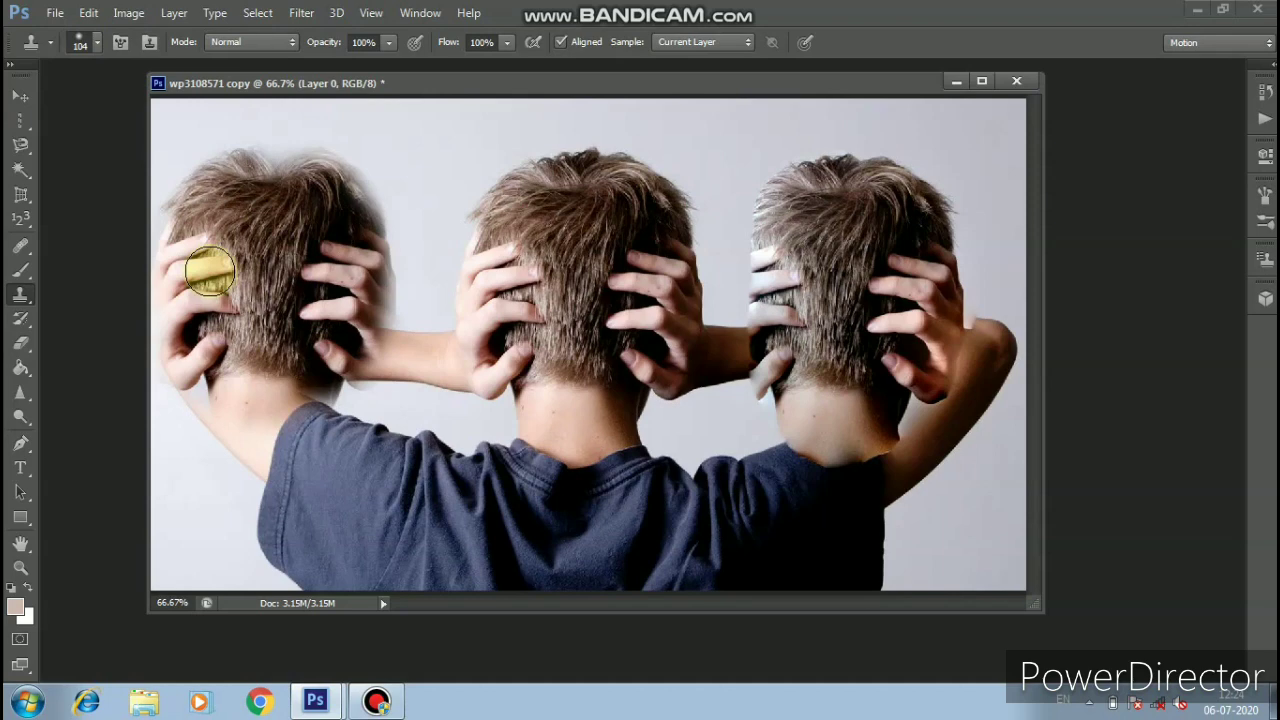
pyautogui.click(18, 296)
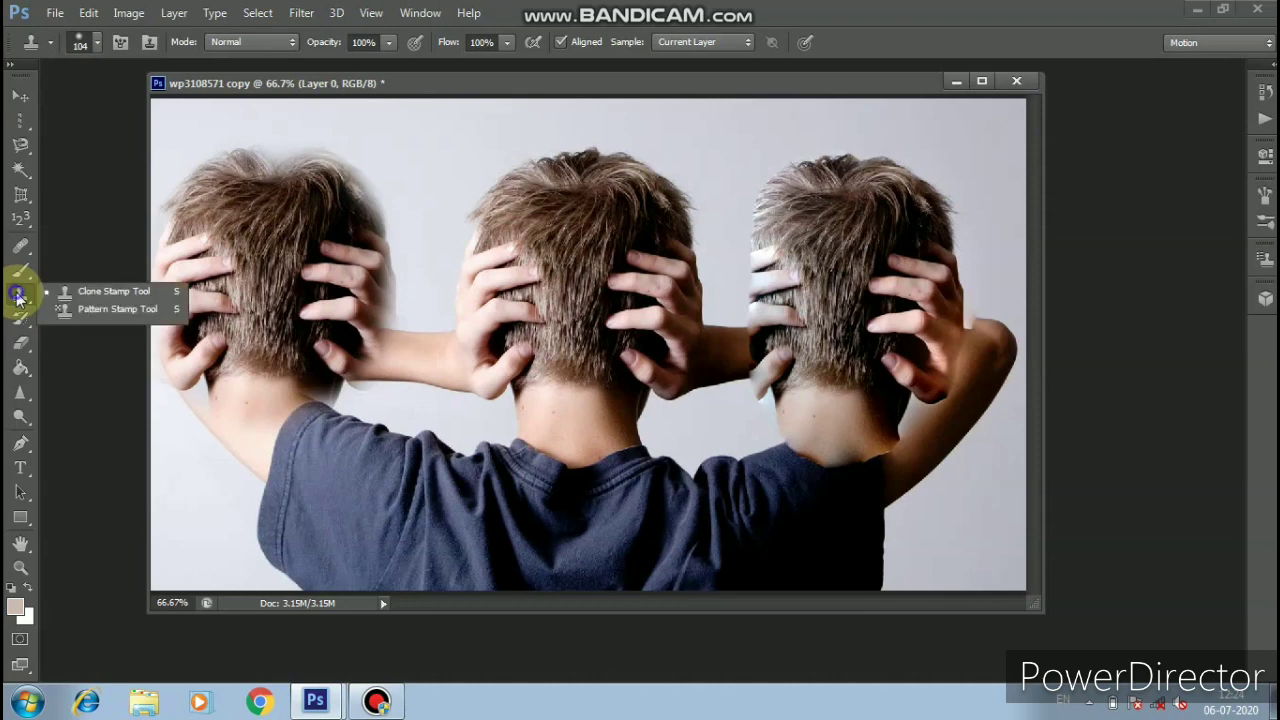
# Replace the Pattern Stamp's patterns with the Nature Patterns set and pick the leafy green pattern
pyautogui.click(91, 311)
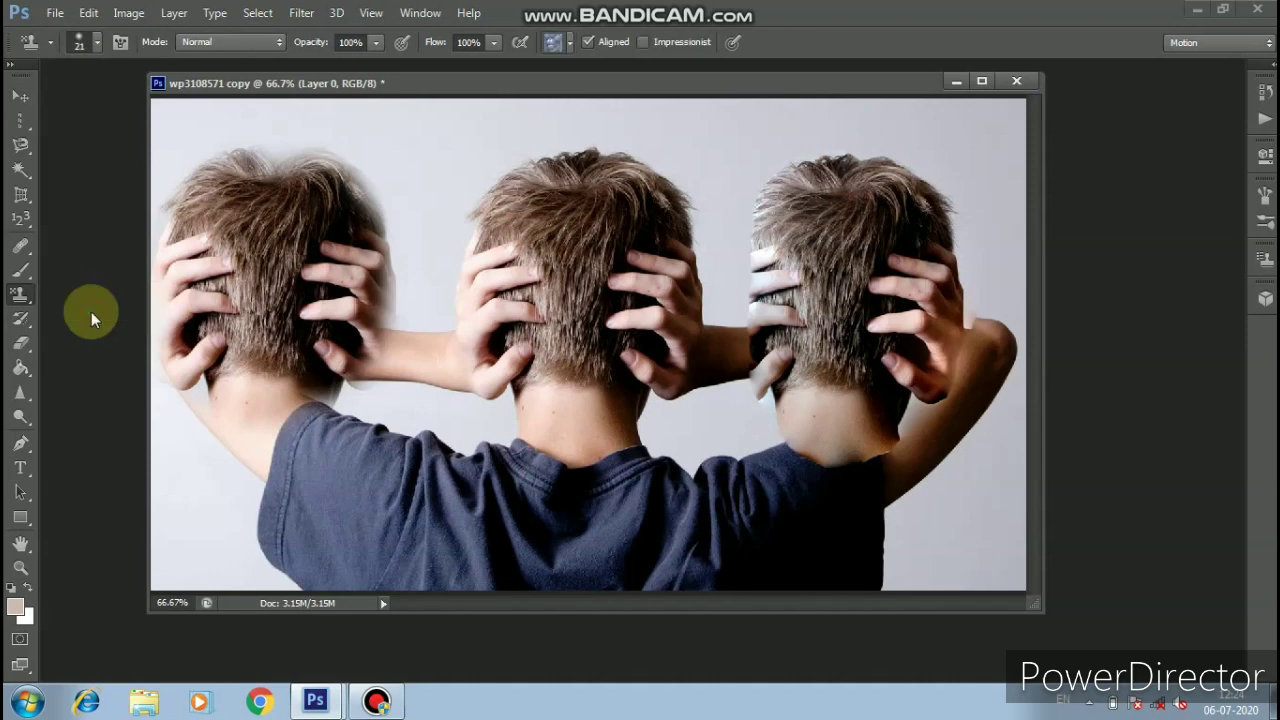
pyautogui.click(570, 42)
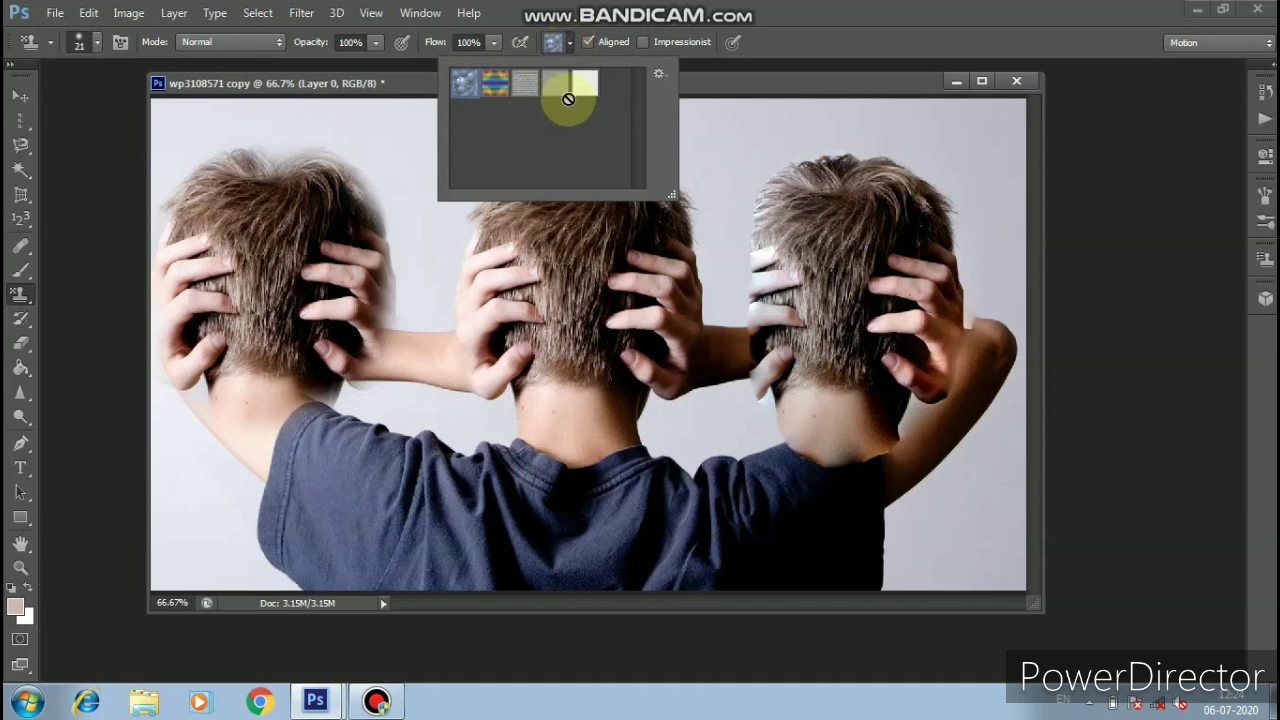
pyautogui.click(659, 75)
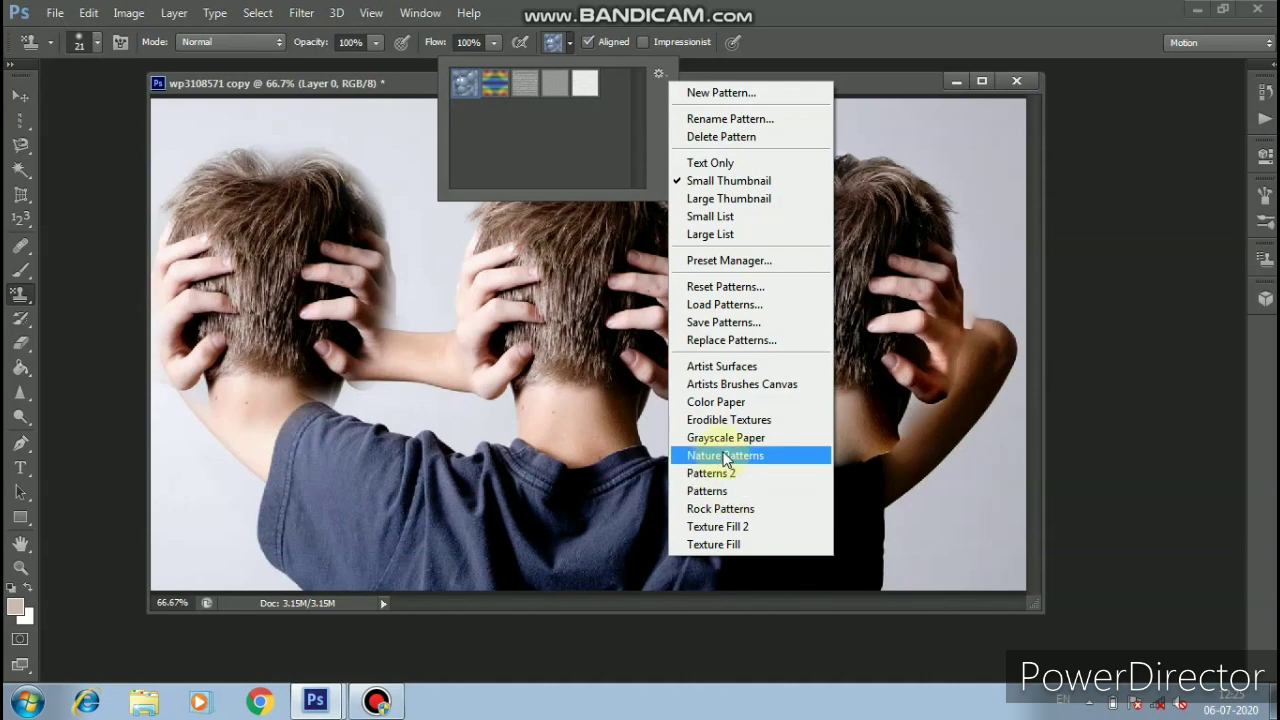
pyautogui.click(722, 456)
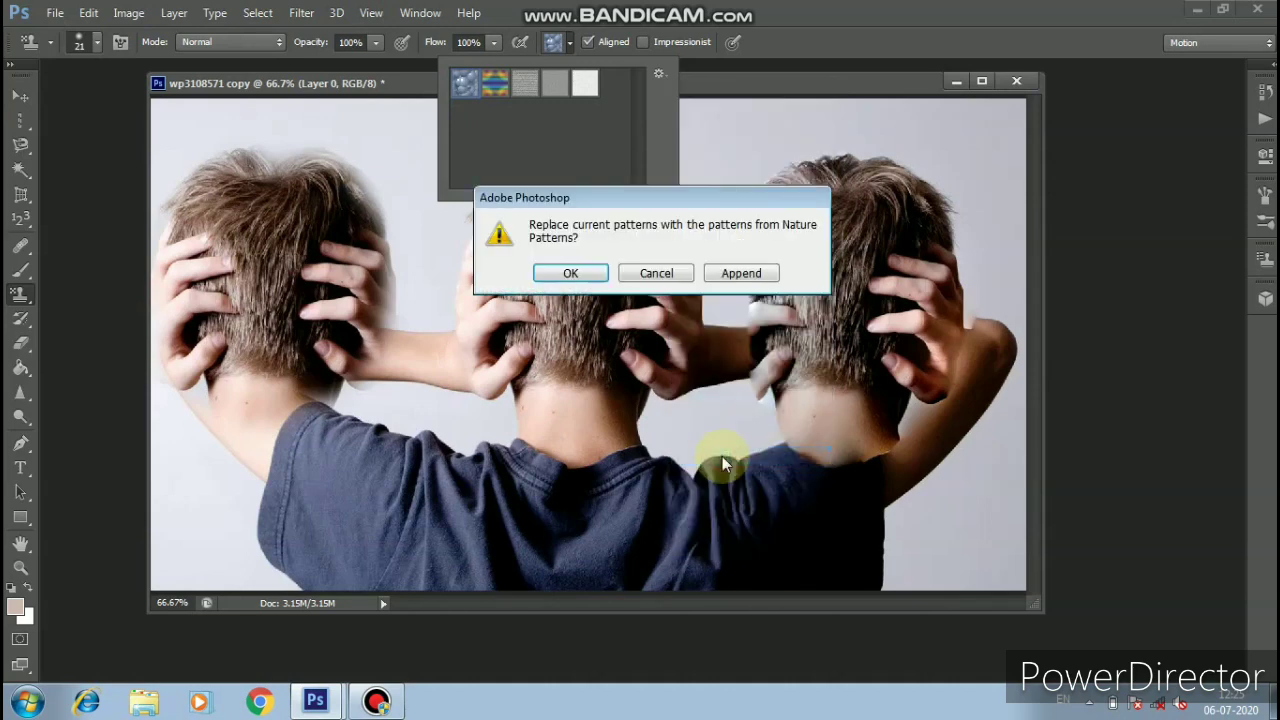
pyautogui.click(563, 272)
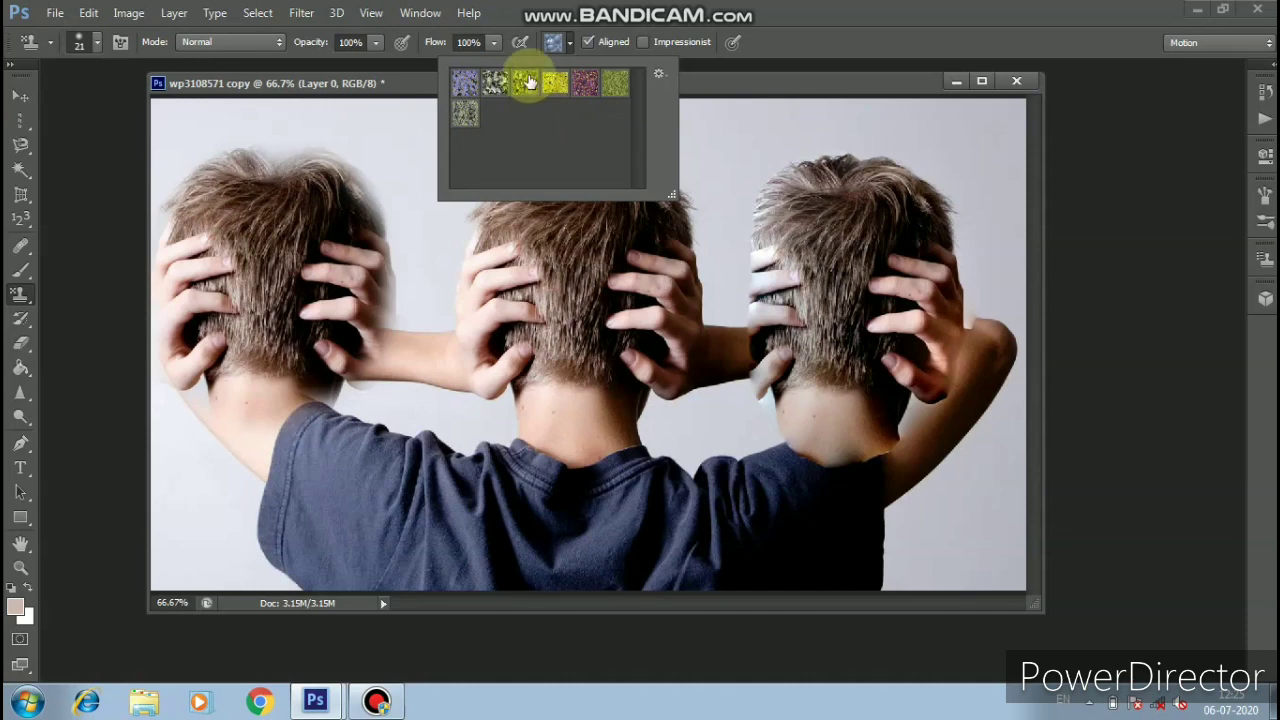
pyautogui.click(529, 80)
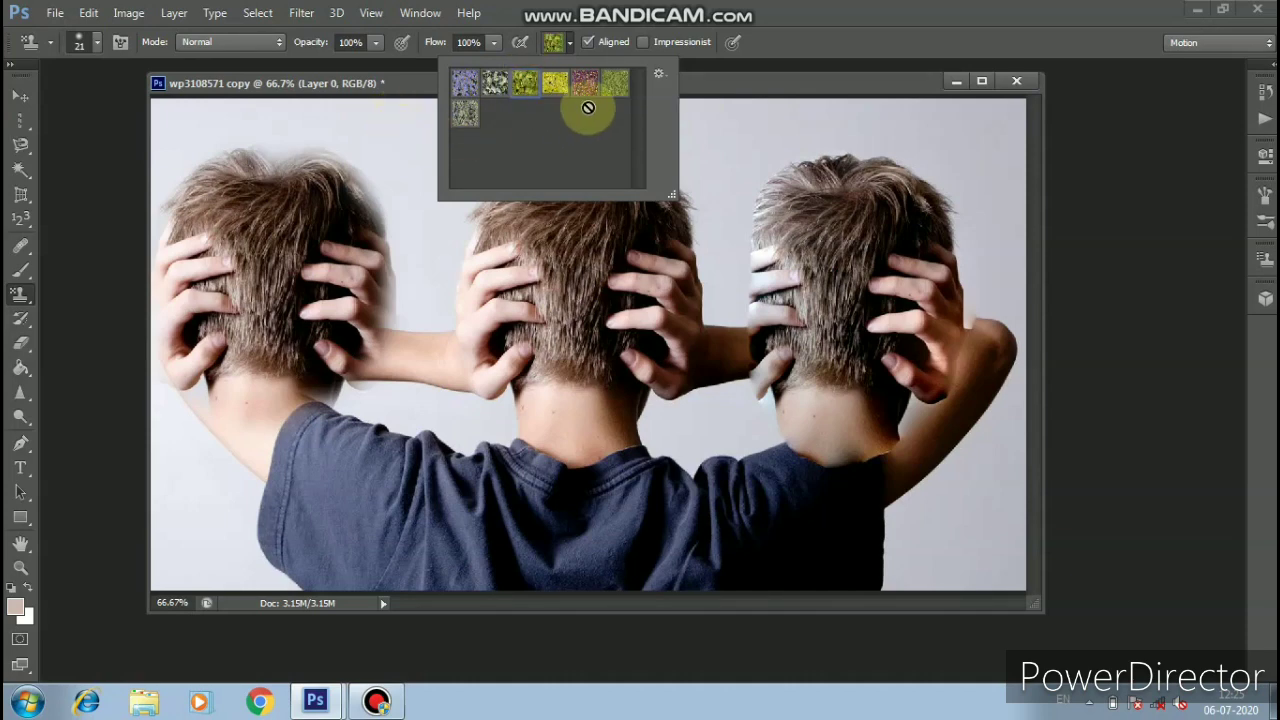
pyautogui.click(385, 87)
pyautogui.rightClick(399, 144)
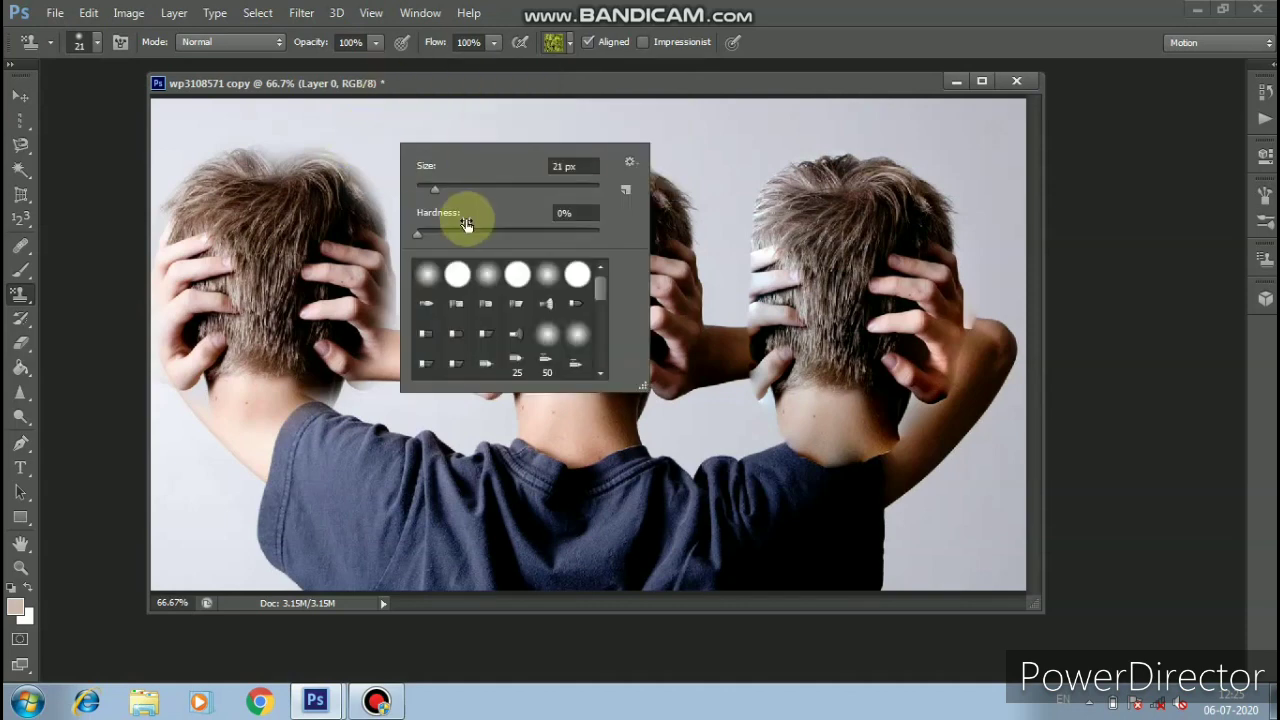
# Enlarge the brush to 193 px and paint leaves over the background and both extra heads
pyautogui.moveTo(434, 189); pyautogui.dragTo(550, 195)
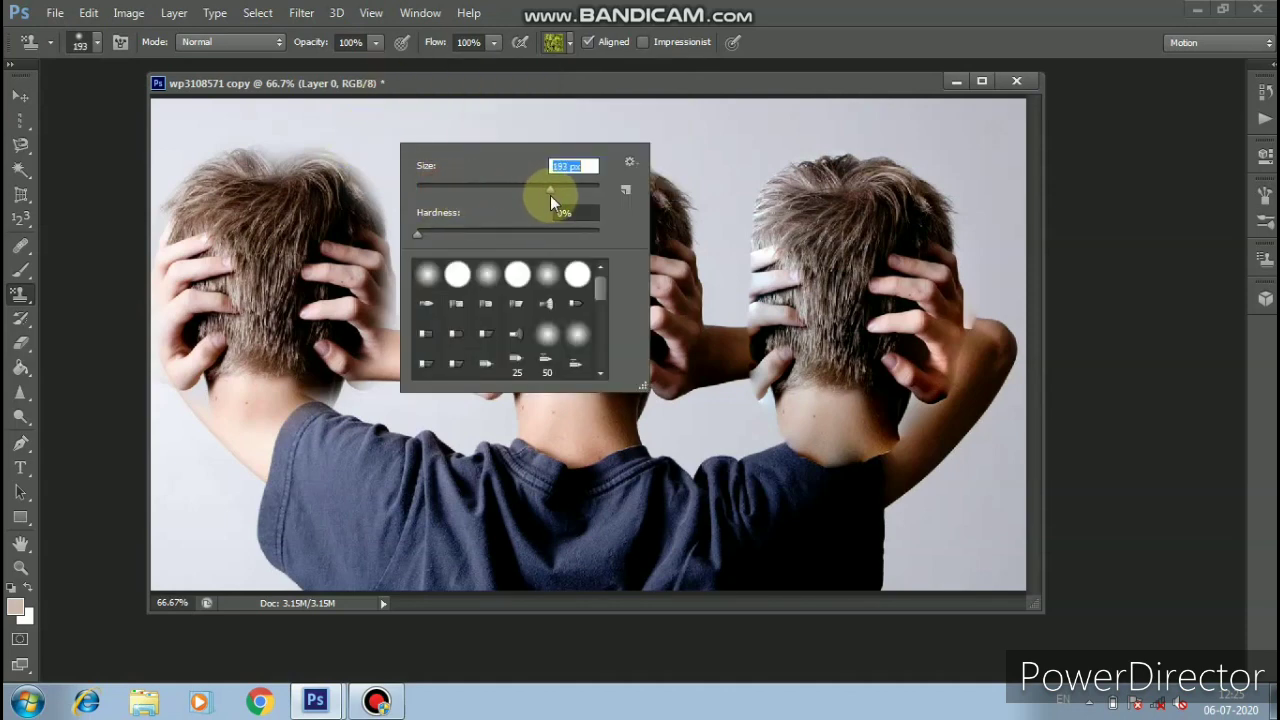
pyautogui.click(470, 86)
pyautogui.moveTo(429, 186)
pyautogui.mouseDown()
pyautogui.moveTo(372, 157)
pyautogui.moveTo(387, 148)
pyautogui.moveTo(202, 136)
pyautogui.moveTo(428, 192)
pyautogui.moveTo(387, 201)
pyautogui.moveTo(490, 133)
pyautogui.moveTo(417, 152)
pyautogui.moveTo(413, 198)
pyautogui.moveTo(475, 126)
pyautogui.moveTo(585, 105)
pyautogui.moveTo(790, 129)
pyautogui.moveTo(734, 126)
pyautogui.moveTo(946, 109)
pyautogui.moveTo(995, 193)
pyautogui.moveTo(999, 275)
pyautogui.moveTo(999, 119)
pyautogui.moveTo(988, 283)
pyautogui.moveTo(982, 152)
pyautogui.moveTo(788, 134)
pyautogui.moveTo(745, 158)
pyautogui.moveTo(727, 281)
pyautogui.moveTo(725, 200)
pyautogui.mouseUp()
pyautogui.moveTo(345, 215)
pyautogui.mouseDown()
pyautogui.moveTo(413, 211)
pyautogui.moveTo(415, 290)
pyautogui.moveTo(248, 218)
pyautogui.moveTo(190, 273)
pyautogui.moveTo(418, 295)
pyautogui.moveTo(178, 290)
pyautogui.moveTo(226, 382)
pyautogui.moveTo(252, 325)
pyautogui.moveTo(295, 325)
pyautogui.moveTo(330, 350)
pyautogui.mouseUp()
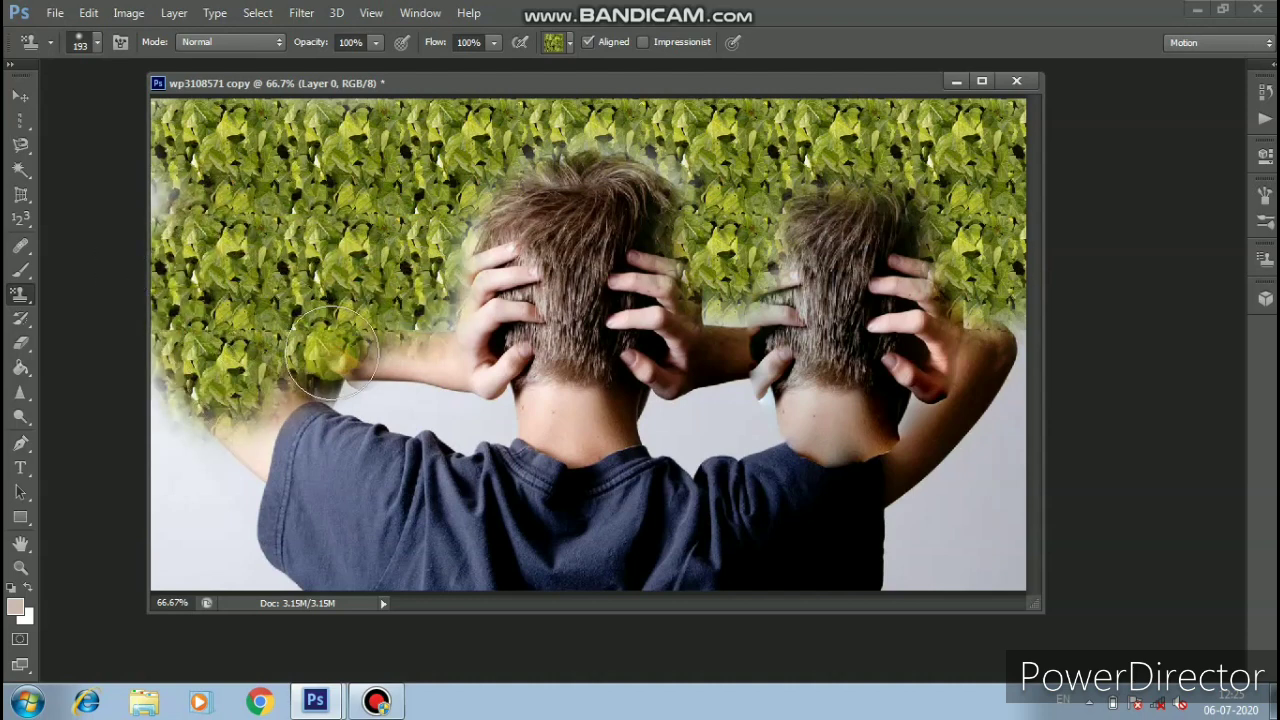
pyautogui.moveTo(680, 262)
pyautogui.mouseDown()
pyautogui.moveTo(709, 292)
pyautogui.moveTo(735, 268)
pyautogui.moveTo(887, 245)
pyautogui.moveTo(945, 215)
pyautogui.moveTo(885, 306)
pyautogui.moveTo(785, 343)
pyautogui.moveTo(987, 326)
pyautogui.moveTo(857, 422)
pyautogui.moveTo(761, 409)
pyautogui.moveTo(789, 391)
pyautogui.moveTo(1065, 376)
pyautogui.moveTo(880, 418)
pyautogui.mouseUp()
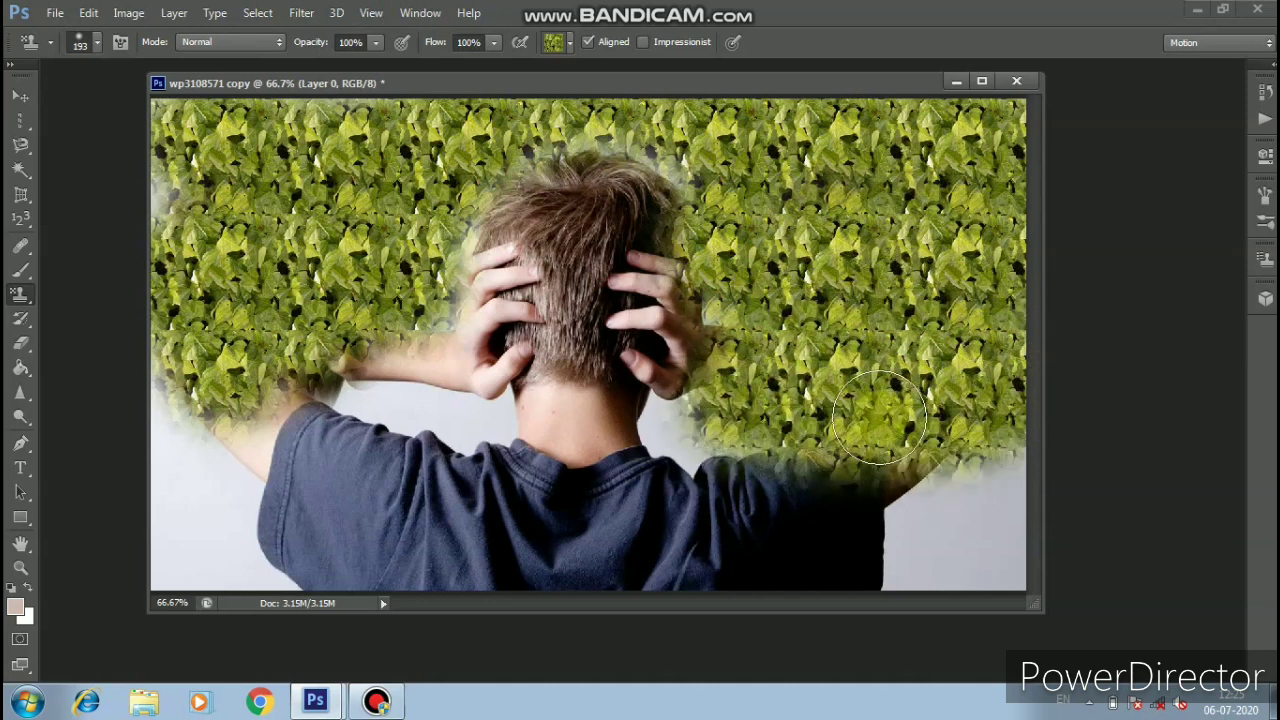
# Brush the original snapshot back over the leaves with the History Brush, leaving one boy
pyautogui.click(24, 318)
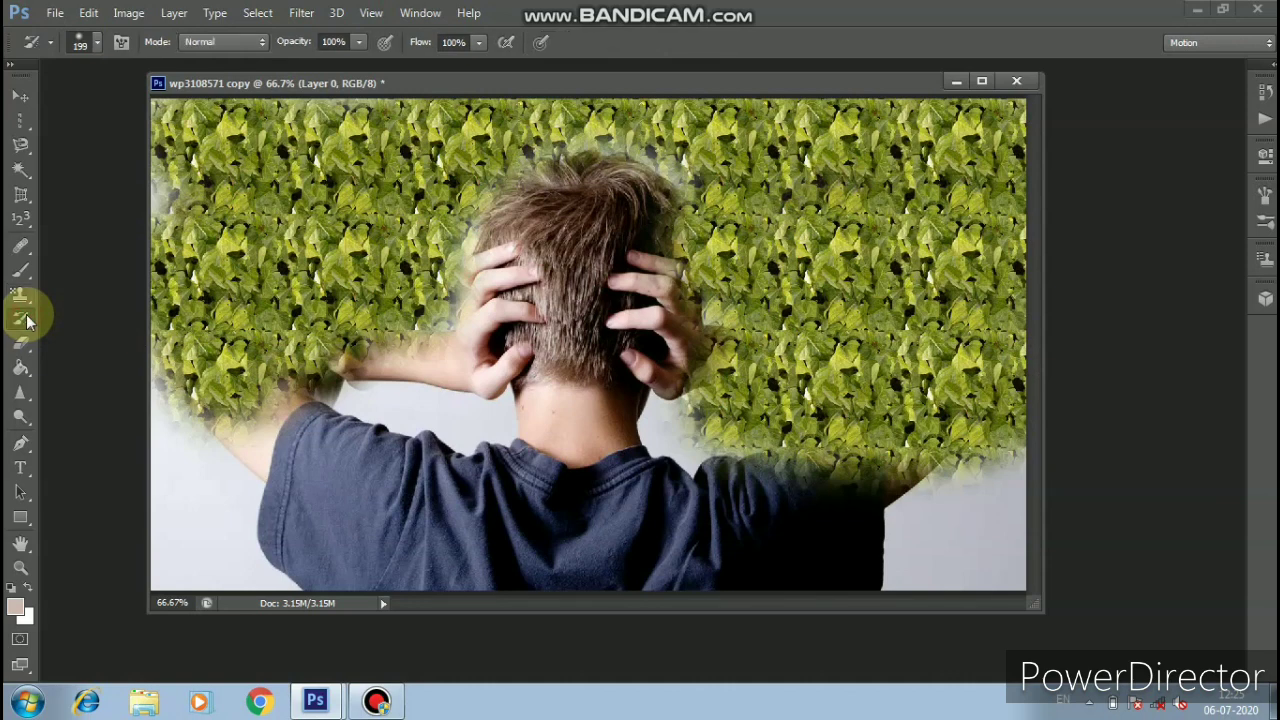
pyautogui.rightClick(25, 319)
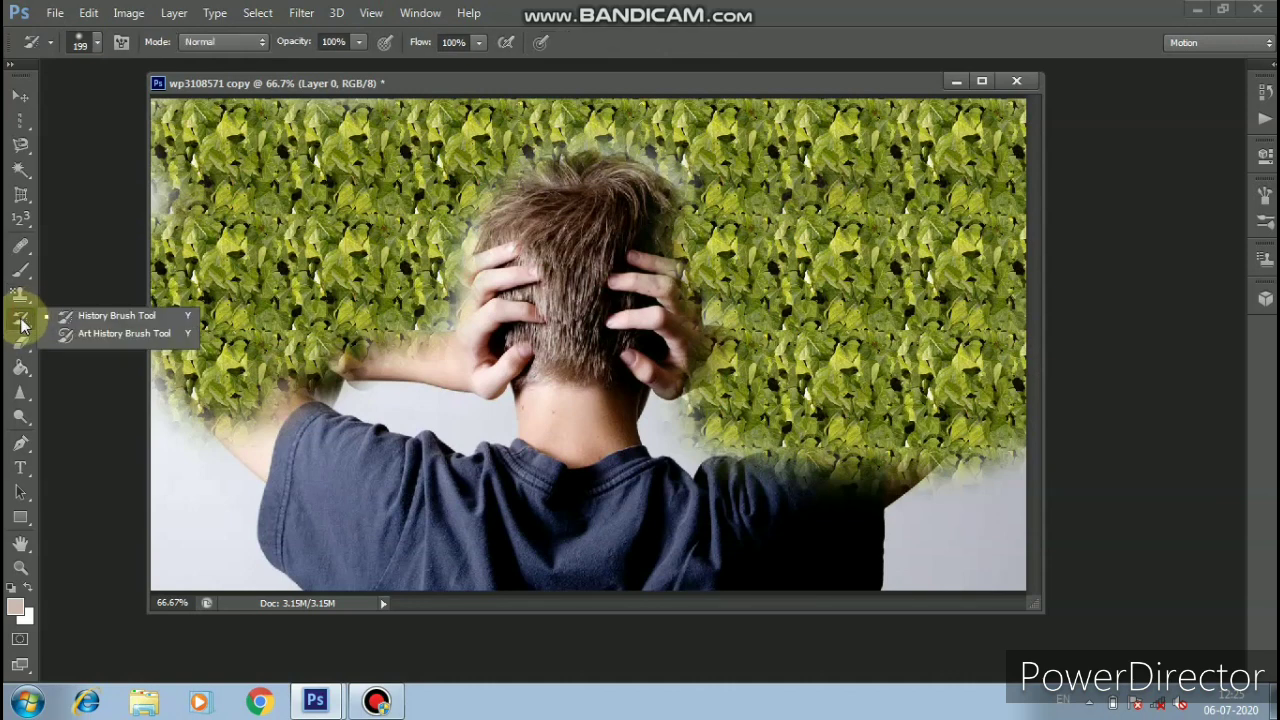
pyautogui.click(109, 317)
pyautogui.moveTo(290, 240)
pyautogui.mouseDown()
pyautogui.moveTo(278, 141)
pyautogui.moveTo(198, 131)
pyautogui.moveTo(405, 135)
pyautogui.moveTo(520, 100)
pyautogui.moveTo(669, 94)
pyautogui.moveTo(219, 229)
pyautogui.moveTo(256, 344)
pyautogui.moveTo(559, 266)
pyautogui.moveTo(227, 271)
pyautogui.moveTo(175, 331)
pyautogui.moveTo(746, 313)
pyautogui.moveTo(531, 288)
pyautogui.moveTo(72, 505)
pyautogui.moveTo(625, 331)
pyautogui.moveTo(940, 200)
pyautogui.moveTo(937, 181)
pyautogui.moveTo(805, 210)
pyautogui.moveTo(911, 135)
pyautogui.moveTo(1081, 145)
pyautogui.moveTo(722, 260)
pyautogui.moveTo(641, 327)
pyautogui.moveTo(881, 370)
pyautogui.moveTo(1063, 300)
pyautogui.moveTo(821, 461)
pyautogui.moveTo(754, 593)
pyautogui.moveTo(1071, 421)
pyautogui.moveTo(809, 342)
pyautogui.moveTo(324, 351)
pyautogui.moveTo(189, 251)
pyautogui.moveTo(630, 229)
pyautogui.moveTo(839, 355)
pyautogui.moveTo(728, 590)
pyautogui.moveTo(260, 640)
pyautogui.moveTo(571, 358)
pyautogui.moveTo(776, 477)
pyautogui.moveTo(820, 469)
pyautogui.moveTo(340, 440)
pyautogui.mouseUp()
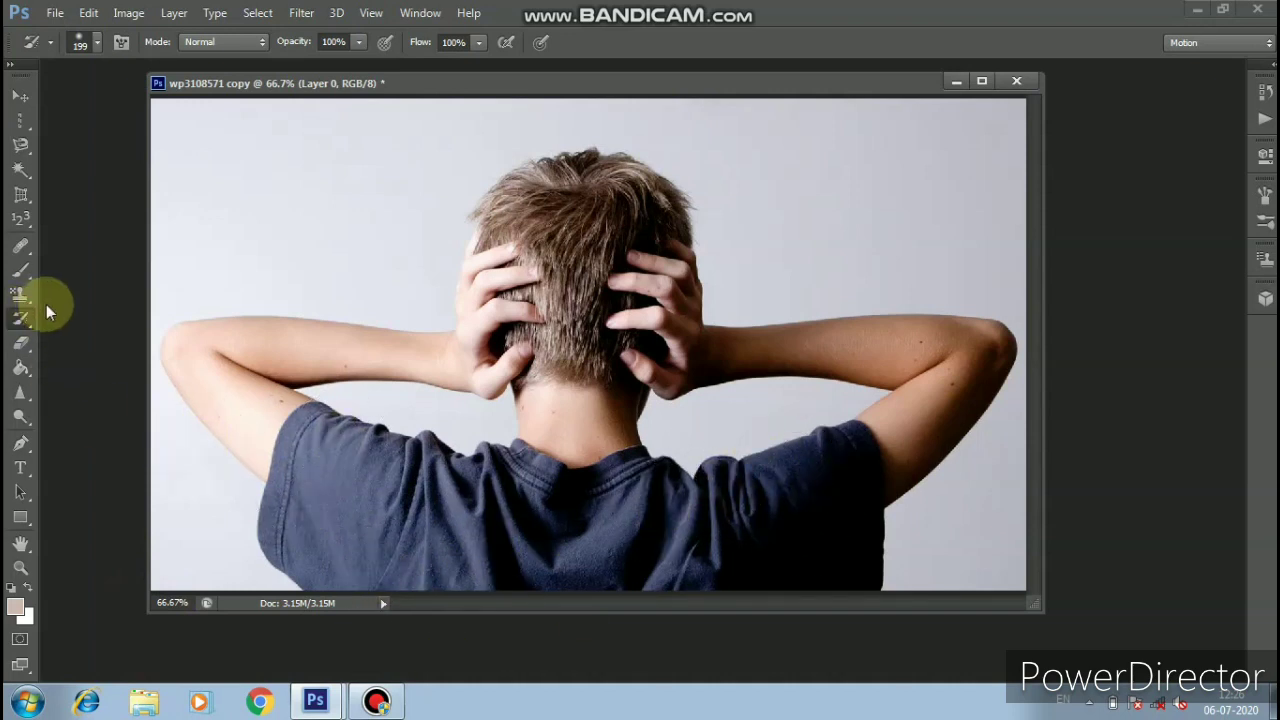
pyautogui.click(22, 320)
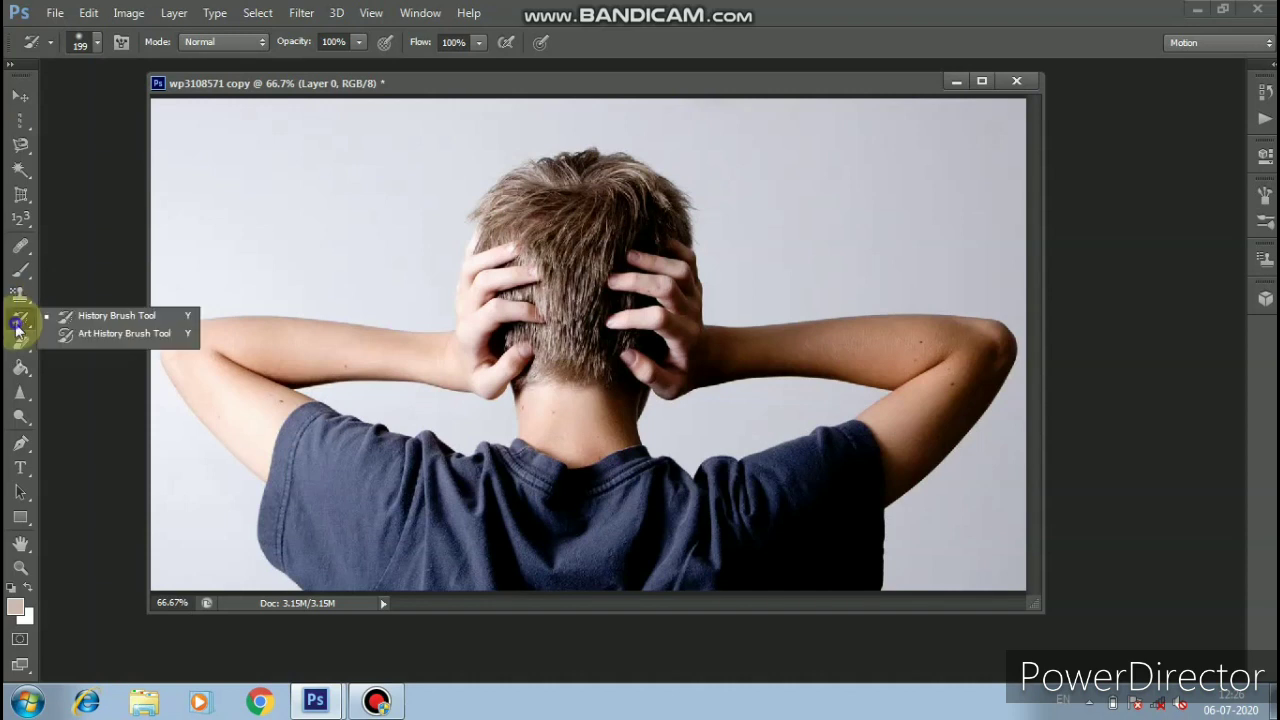
# Smear the boy's arms, shirt, head and hands into painterly strokes with the Art History Brush
pyautogui.click(112, 336)
pyautogui.moveTo(312, 320)
pyautogui.mouseDown()
pyautogui.moveTo(186, 334)
pyautogui.moveTo(432, 369)
pyautogui.moveTo(428, 348)
pyautogui.moveTo(231, 348)
pyautogui.moveTo(231, 402)
pyautogui.moveTo(225, 386)
pyautogui.moveTo(273, 423)
pyautogui.moveTo(265, 433)
pyautogui.moveTo(347, 446)
pyautogui.moveTo(380, 534)
pyautogui.moveTo(297, 539)
pyautogui.moveTo(274, 589)
pyautogui.moveTo(408, 489)
pyautogui.moveTo(468, 477)
pyautogui.moveTo(370, 584)
pyautogui.moveTo(408, 611)
pyautogui.moveTo(594, 573)
pyautogui.moveTo(567, 532)
pyautogui.moveTo(501, 484)
pyautogui.moveTo(582, 466)
pyautogui.moveTo(555, 449)
pyautogui.moveTo(570, 528)
pyautogui.moveTo(559, 472)
pyautogui.moveTo(763, 504)
pyautogui.moveTo(833, 452)
pyautogui.moveTo(824, 484)
pyautogui.moveTo(730, 512)
pyautogui.moveTo(690, 548)
pyautogui.moveTo(781, 550)
pyautogui.moveTo(774, 573)
pyautogui.moveTo(643, 603)
pyautogui.moveTo(908, 428)
pyautogui.moveTo(501, 333)
pyautogui.moveTo(515, 281)
pyautogui.moveTo(580, 226)
pyautogui.moveTo(507, 218)
pyautogui.moveTo(637, 176)
pyautogui.moveTo(489, 187)
pyautogui.moveTo(715, 136)
pyautogui.moveTo(704, 314)
pyautogui.moveTo(727, 372)
pyautogui.moveTo(787, 377)
pyautogui.moveTo(1011, 326)
pyautogui.moveTo(864, 463)
pyautogui.moveTo(954, 367)
pyautogui.moveTo(1012, 400)
pyautogui.moveTo(430, 443)
pyautogui.moveTo(543, 509)
pyautogui.moveTo(712, 460)
pyautogui.moveTo(547, 320)
pyautogui.moveTo(458, 297)
pyautogui.moveTo(505, 298)
pyautogui.moveTo(499, 364)
pyautogui.moveTo(597, 318)
pyautogui.moveTo(647, 320)
pyautogui.moveTo(606, 359)
pyautogui.moveTo(560, 378)
pyautogui.moveTo(638, 328)
pyautogui.mouseUp()
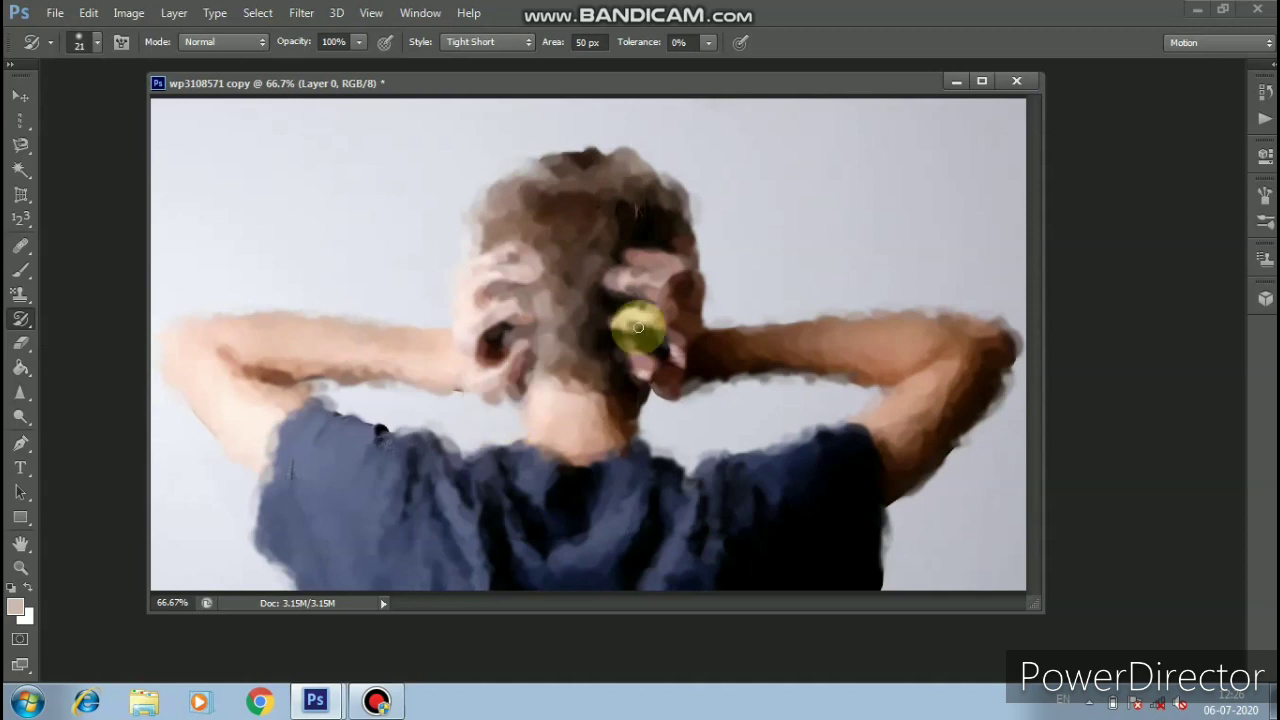
pyautogui.click(24, 320)
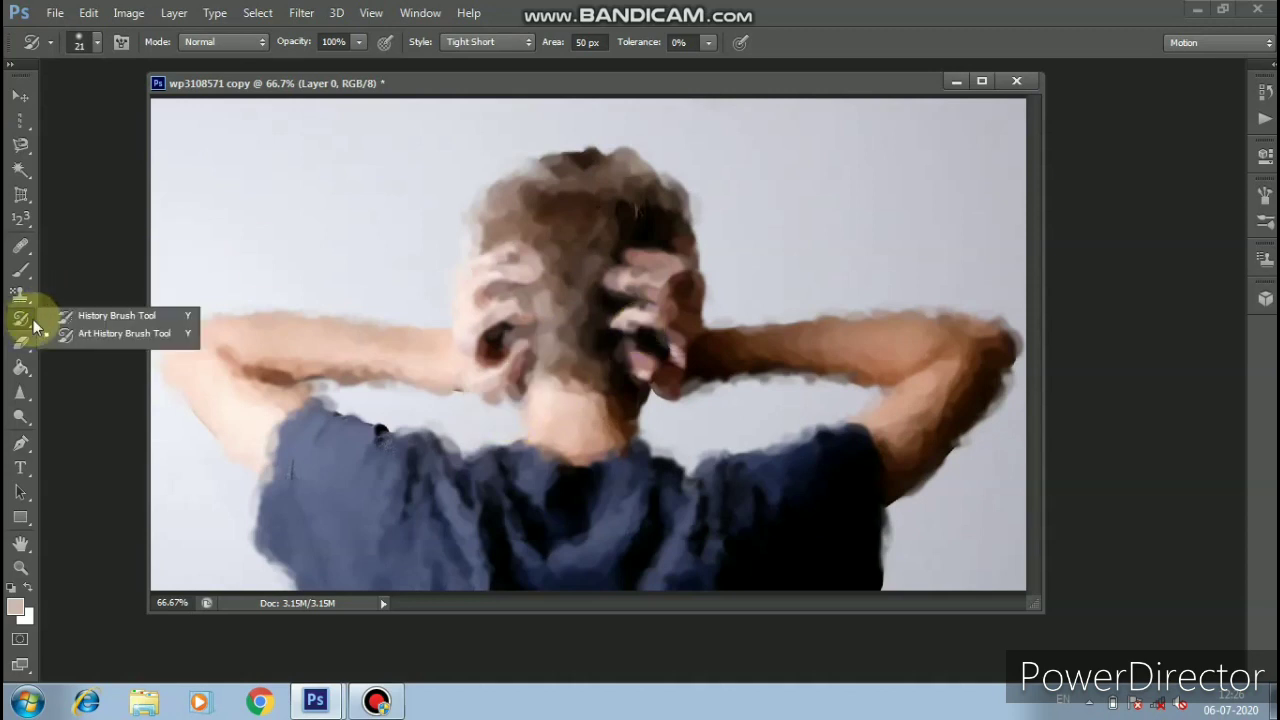
# Restore the sharp original hair, arms, sleeve and shirt with the History Brush
pyautogui.click(110, 318)
pyautogui.moveTo(615, 235)
pyautogui.mouseDown()
pyautogui.moveTo(653, 184)
pyautogui.moveTo(712, 196)
pyautogui.moveTo(752, 334)
pyautogui.moveTo(651, 273)
pyautogui.moveTo(715, 268)
pyautogui.moveTo(577, 241)
pyautogui.moveTo(839, 364)
pyautogui.moveTo(517, 388)
pyautogui.moveTo(293, 530)
pyautogui.moveTo(666, 547)
pyautogui.moveTo(950, 477)
pyautogui.moveTo(1013, 480)
pyautogui.mouseUp()
pyautogui.moveTo(238, 518)
pyautogui.mouseDown()
pyautogui.moveTo(414, 371)
pyautogui.moveTo(323, 551)
pyautogui.moveTo(155, 297)
pyautogui.moveTo(251, 466)
pyautogui.moveTo(394, 443)
pyautogui.moveTo(491, 526)
pyautogui.moveTo(647, 541)
pyautogui.moveTo(586, 471)
pyautogui.moveTo(423, 529)
pyautogui.mouseUp()
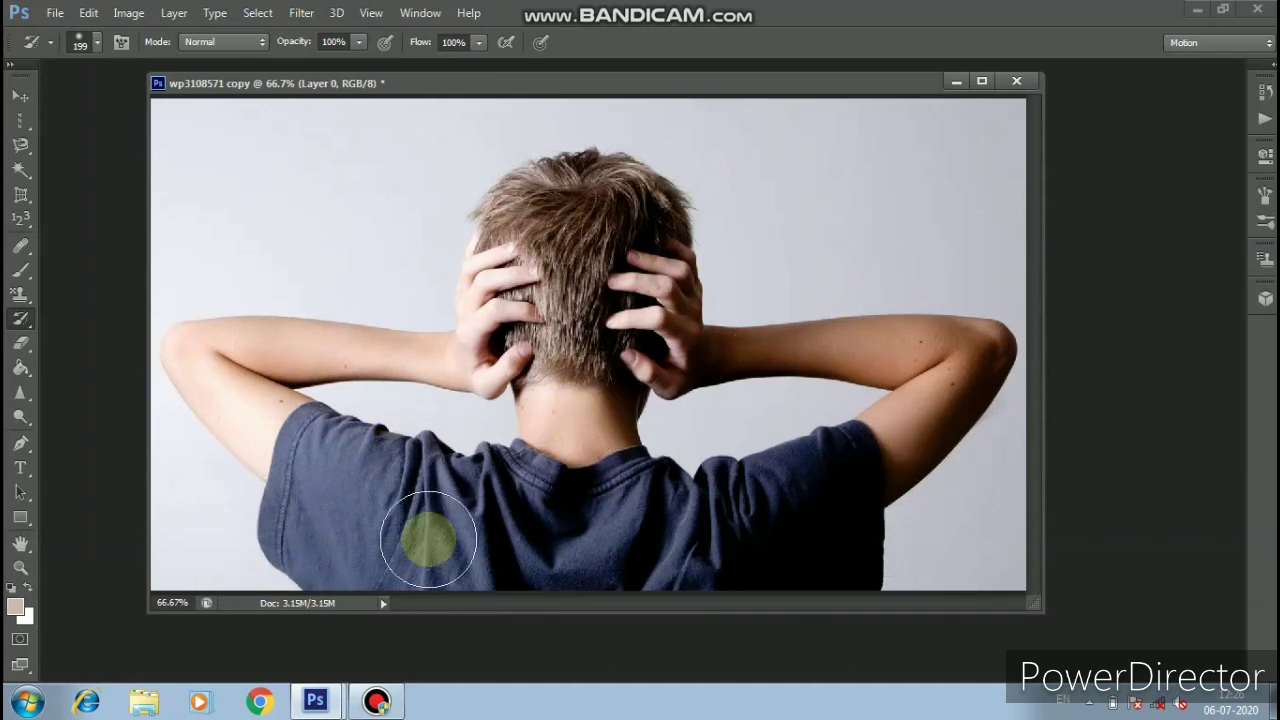
pyautogui.click(377, 701)
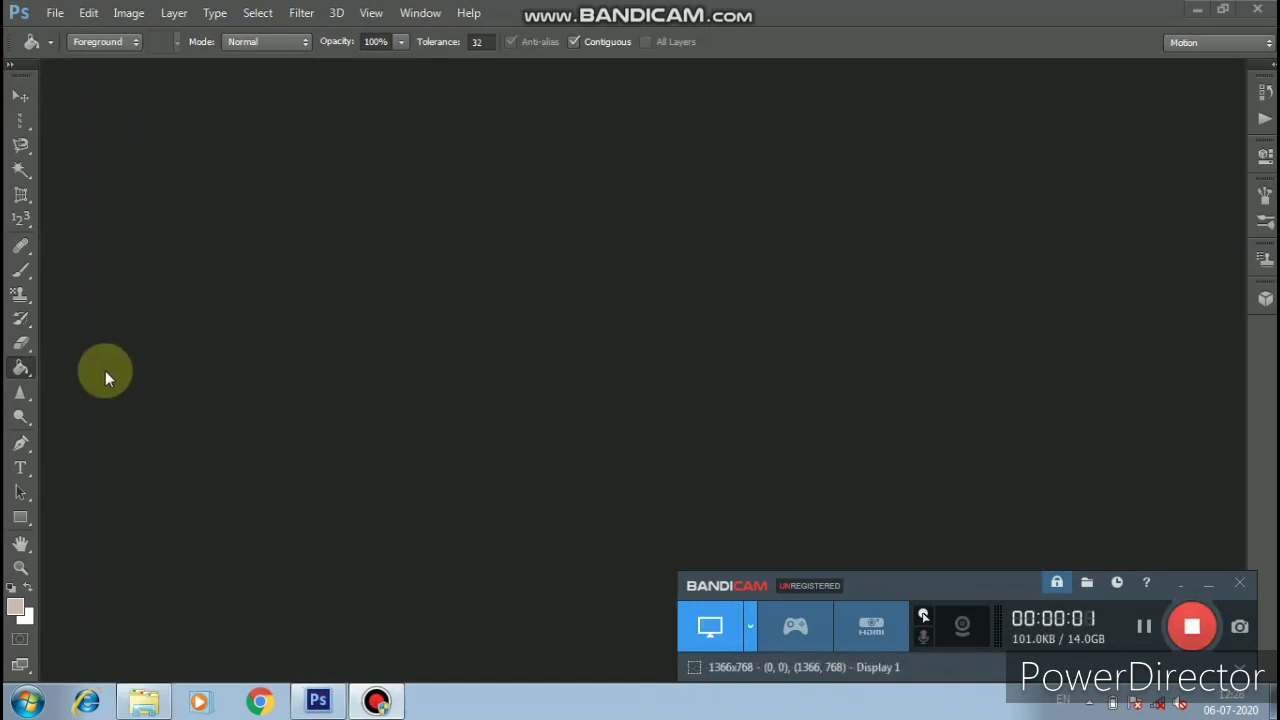
pyautogui.rightClick(26, 368)
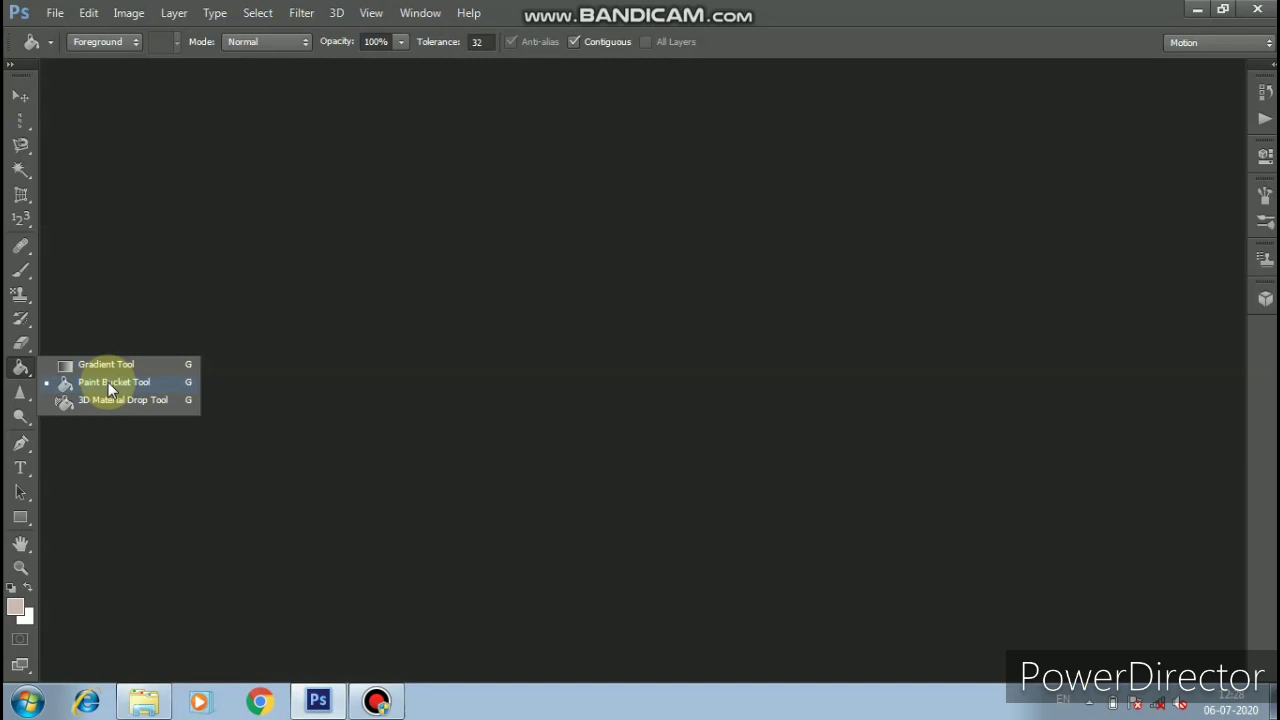
# Create a new Untitled-1 document with default settings and float it in its own window
pyautogui.click(766, 18)
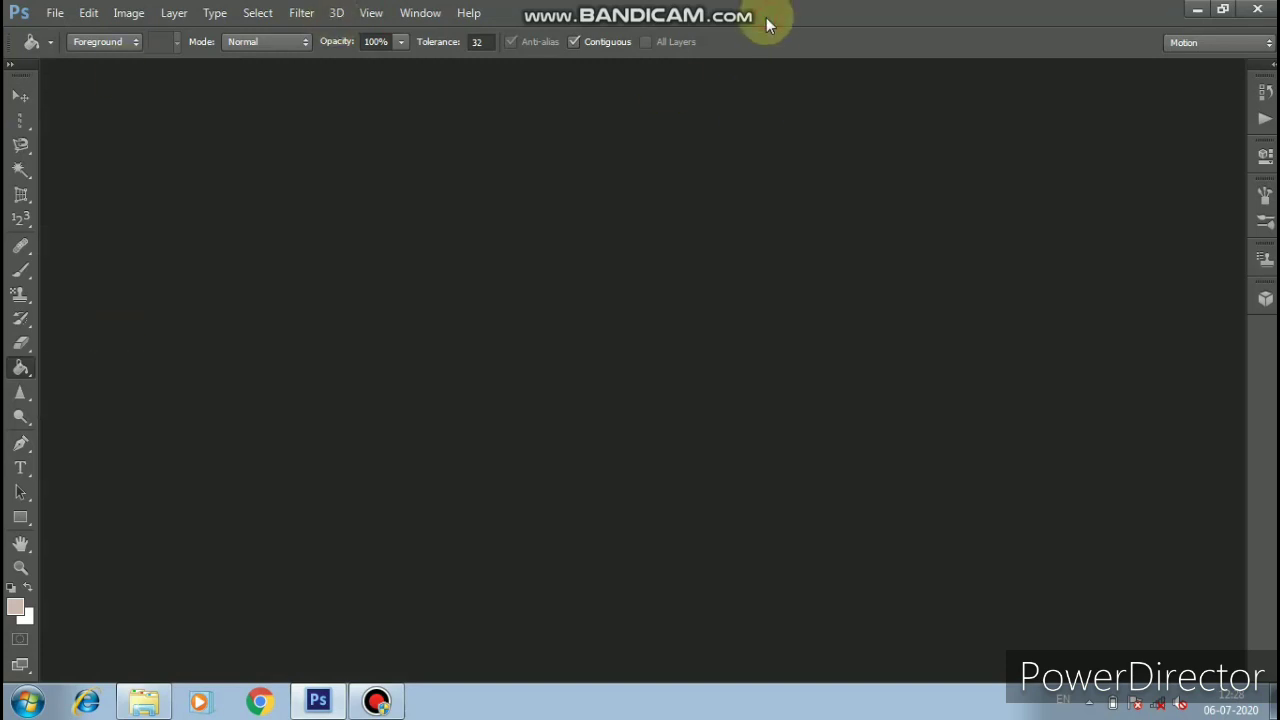
pyautogui.click(57, 18)
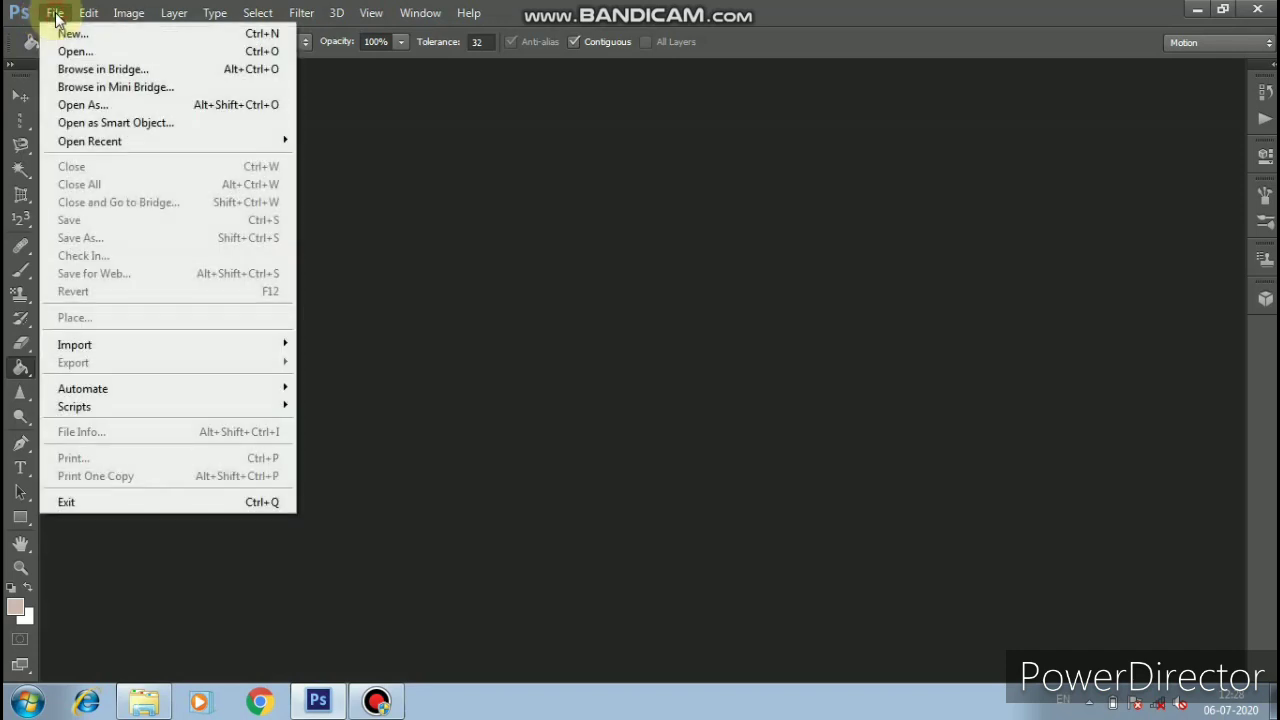
pyautogui.click(62, 33)
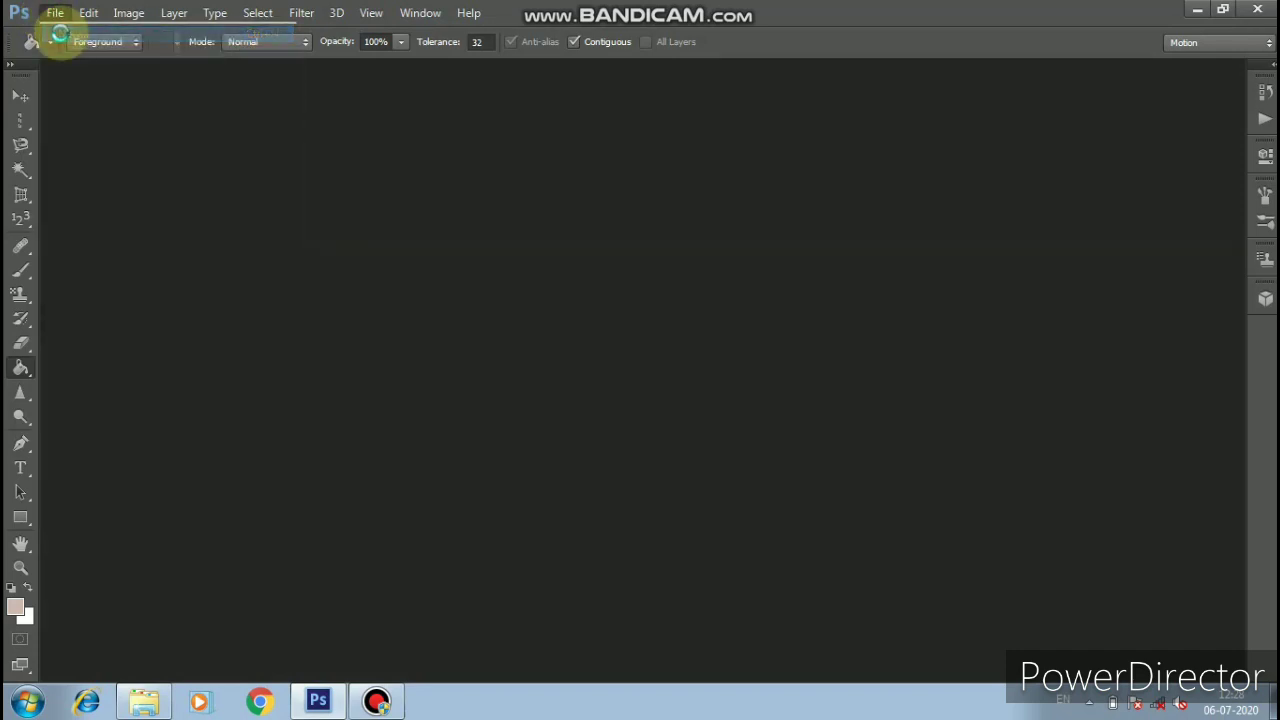
pyautogui.click(786, 207)
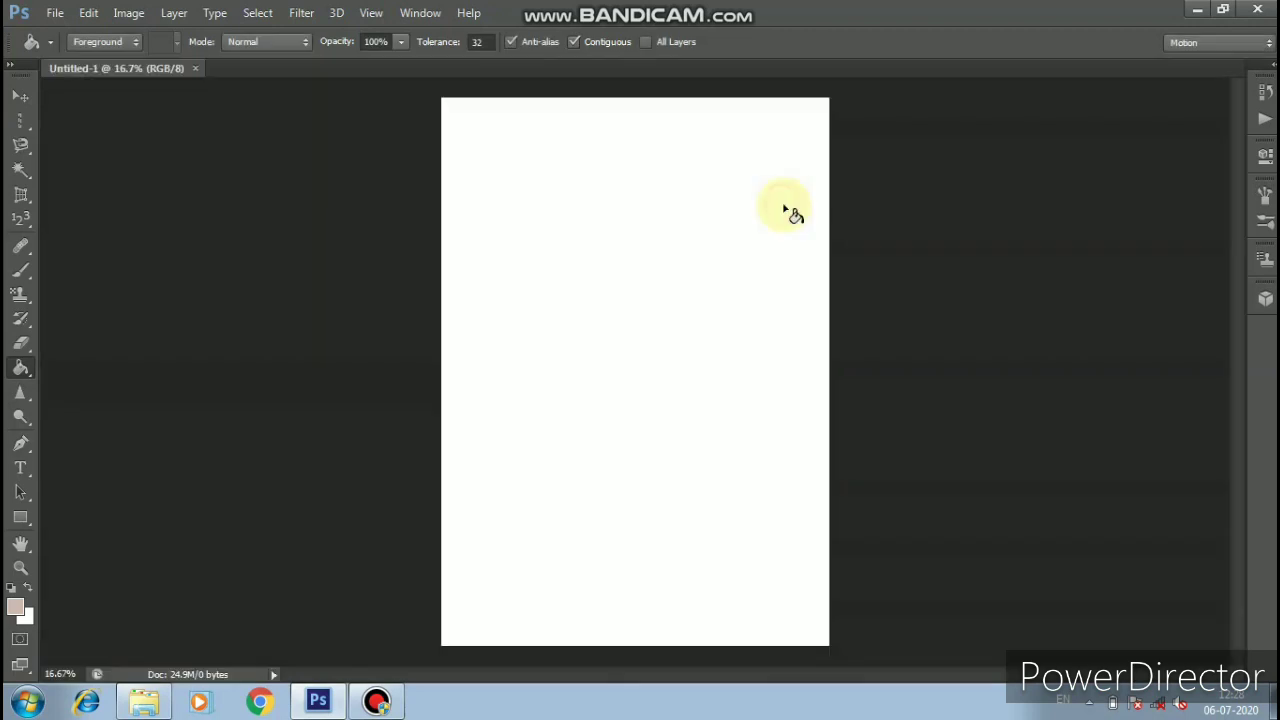
pyautogui.moveTo(127, 66); pyautogui.dragTo(266, 96)
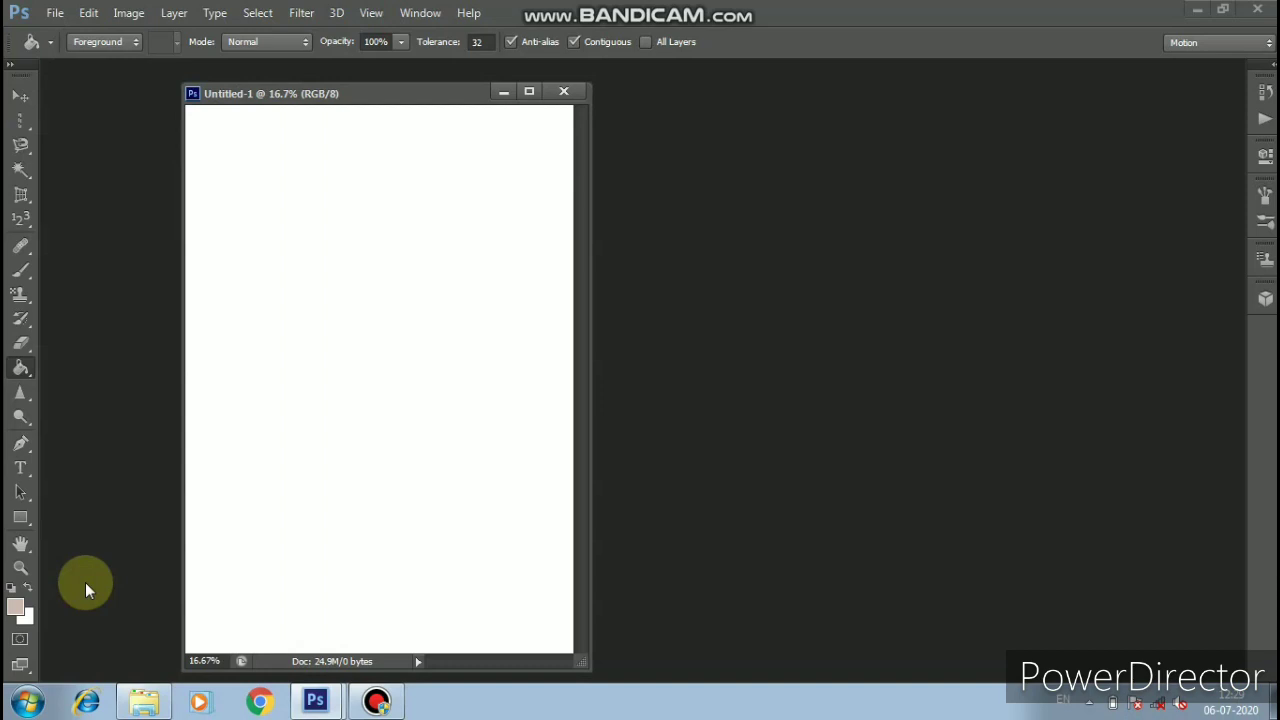
# Set the foreground colour to the light green 4af83d (R74 G248 B61)
pyautogui.click(17, 610)
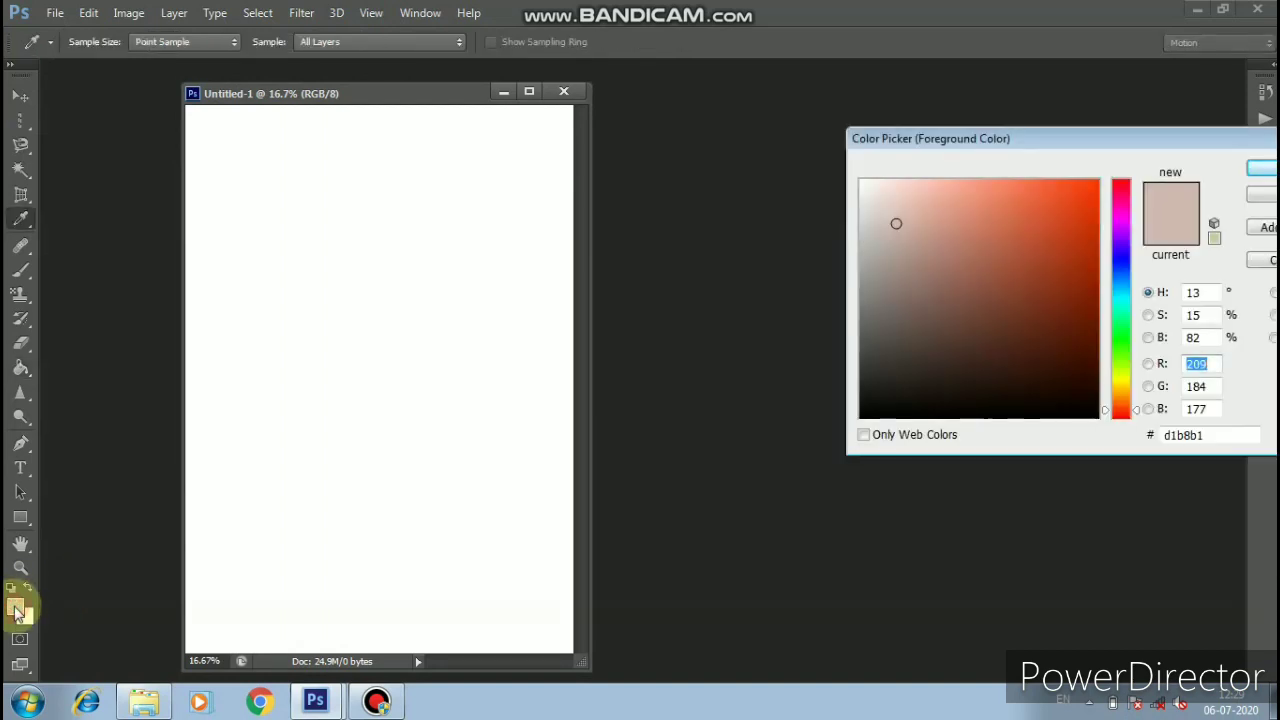
pyautogui.click(1123, 342)
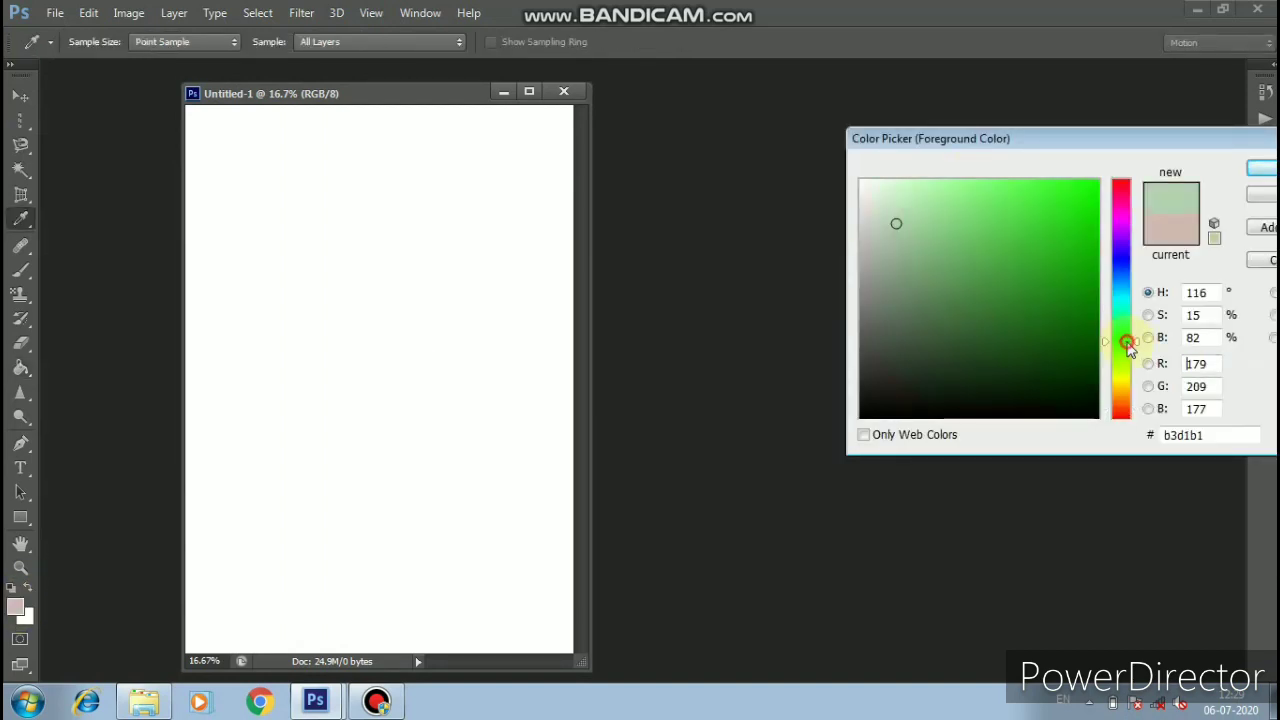
pyautogui.click(1081, 220)
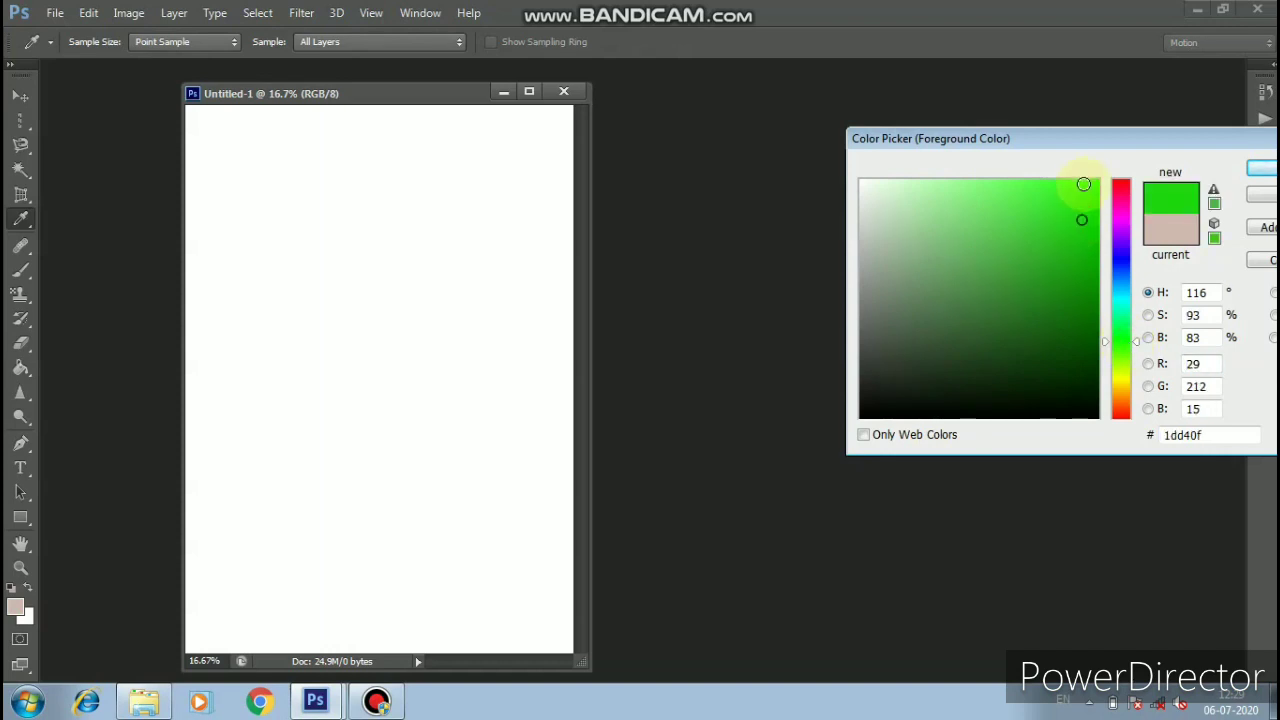
pyautogui.click(1039, 186)
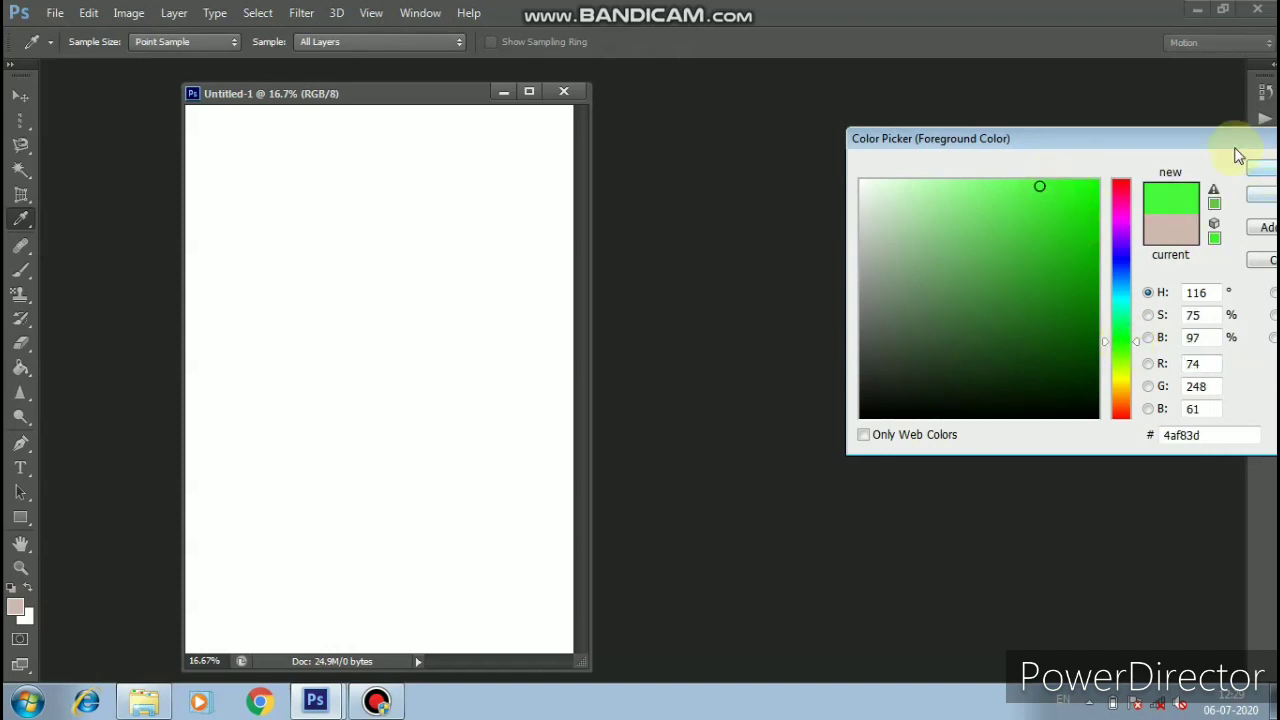
pyautogui.moveTo(1235, 137); pyautogui.dragTo(1029, 158)
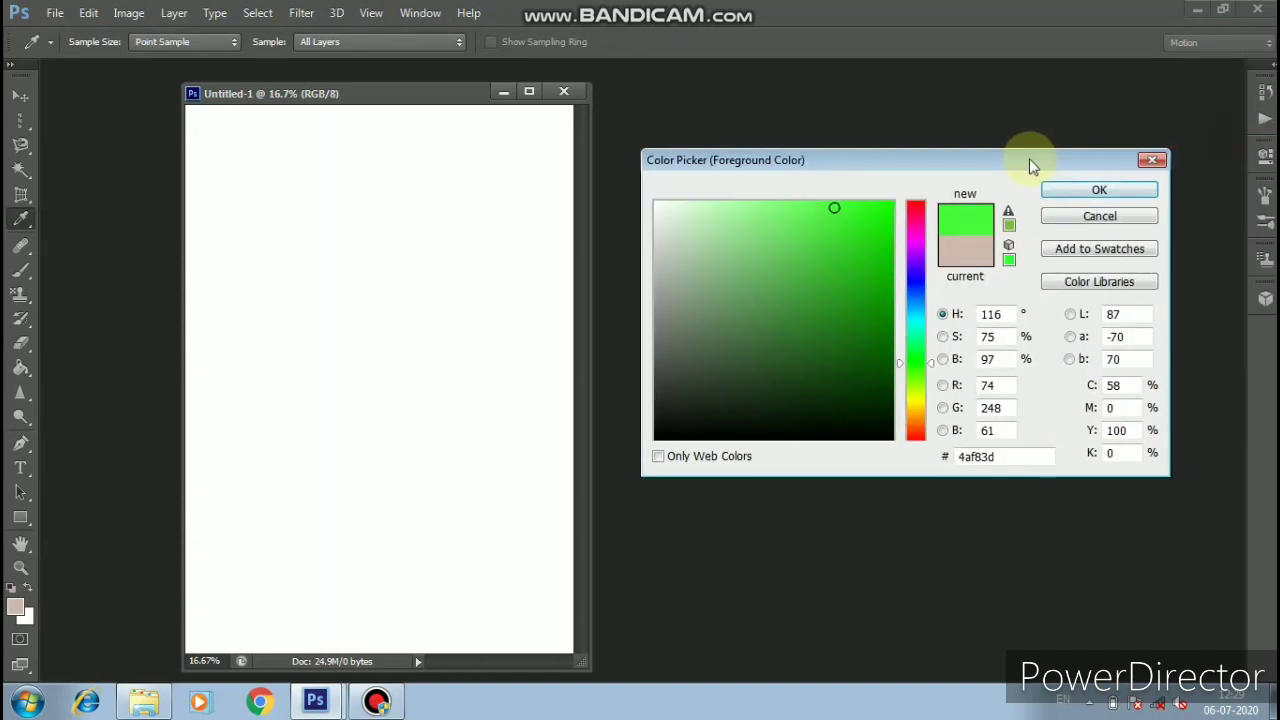
pyautogui.click(1099, 190)
pyautogui.press('g')
pyautogui.rightClick(24, 372)
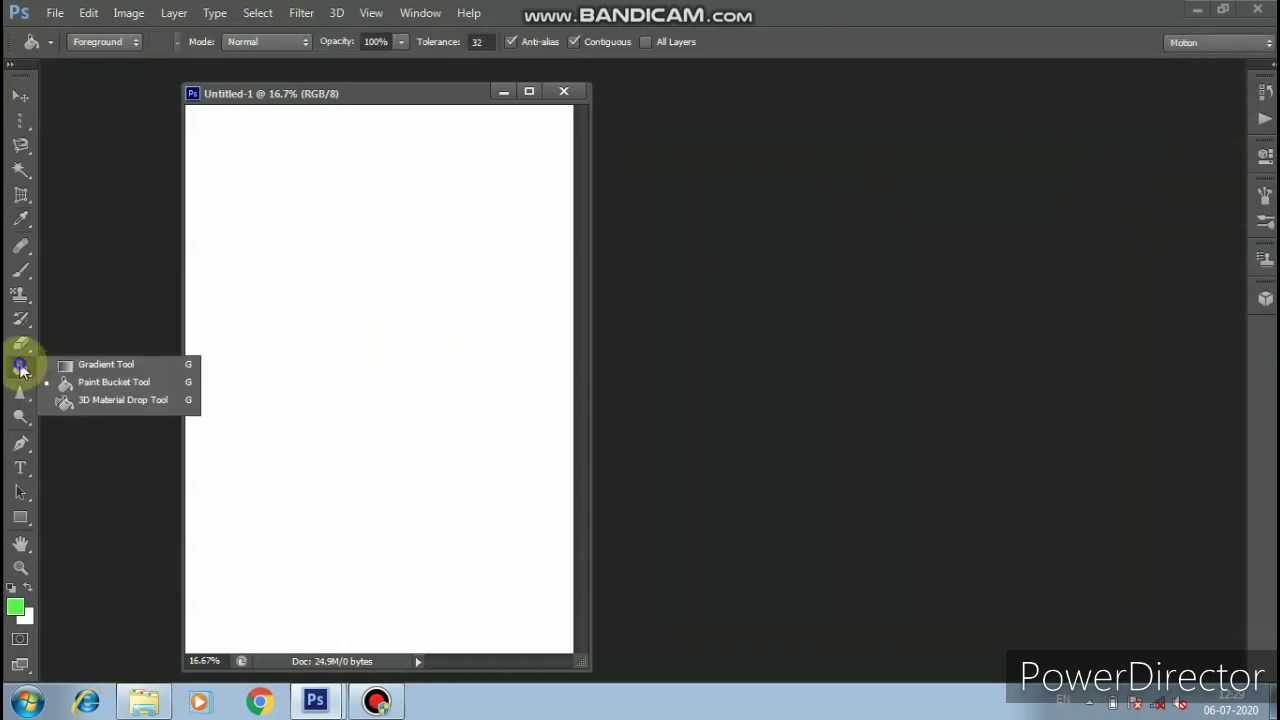
# Fill the blank Untitled-1 canvas with the 4af83d green using the Paint Bucket
pyautogui.click(119, 382)
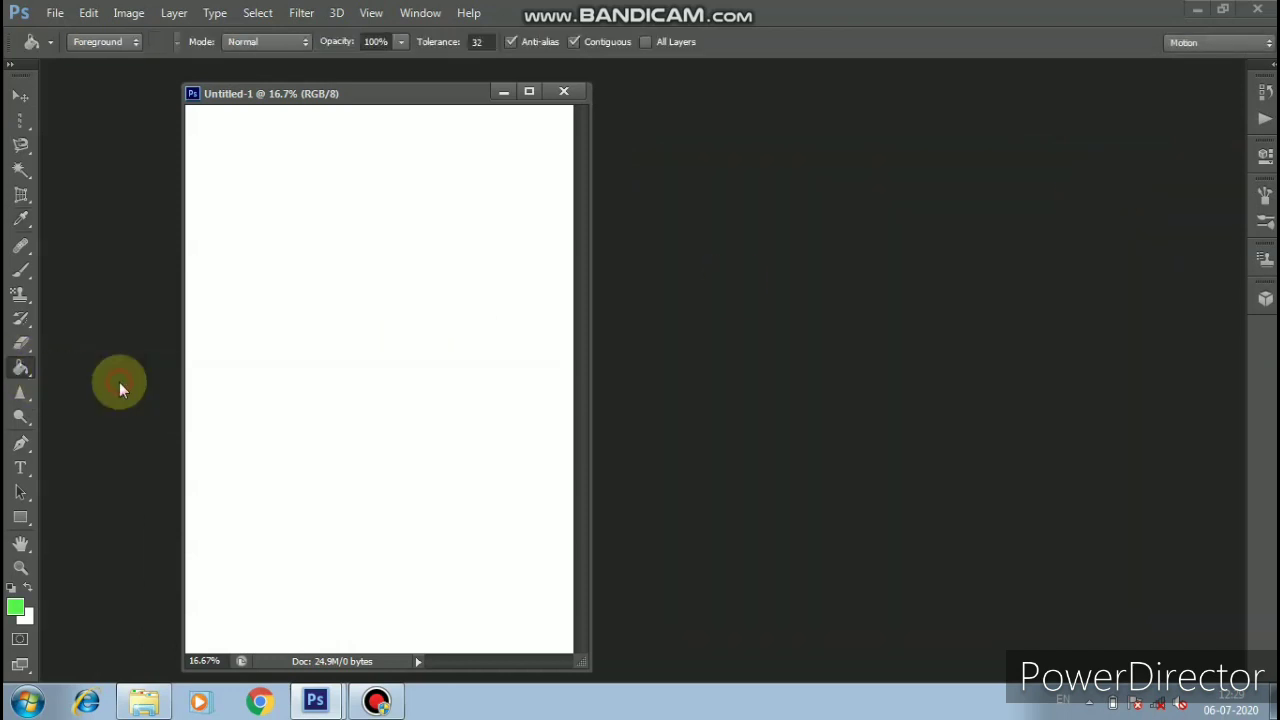
pyautogui.click(323, 330)
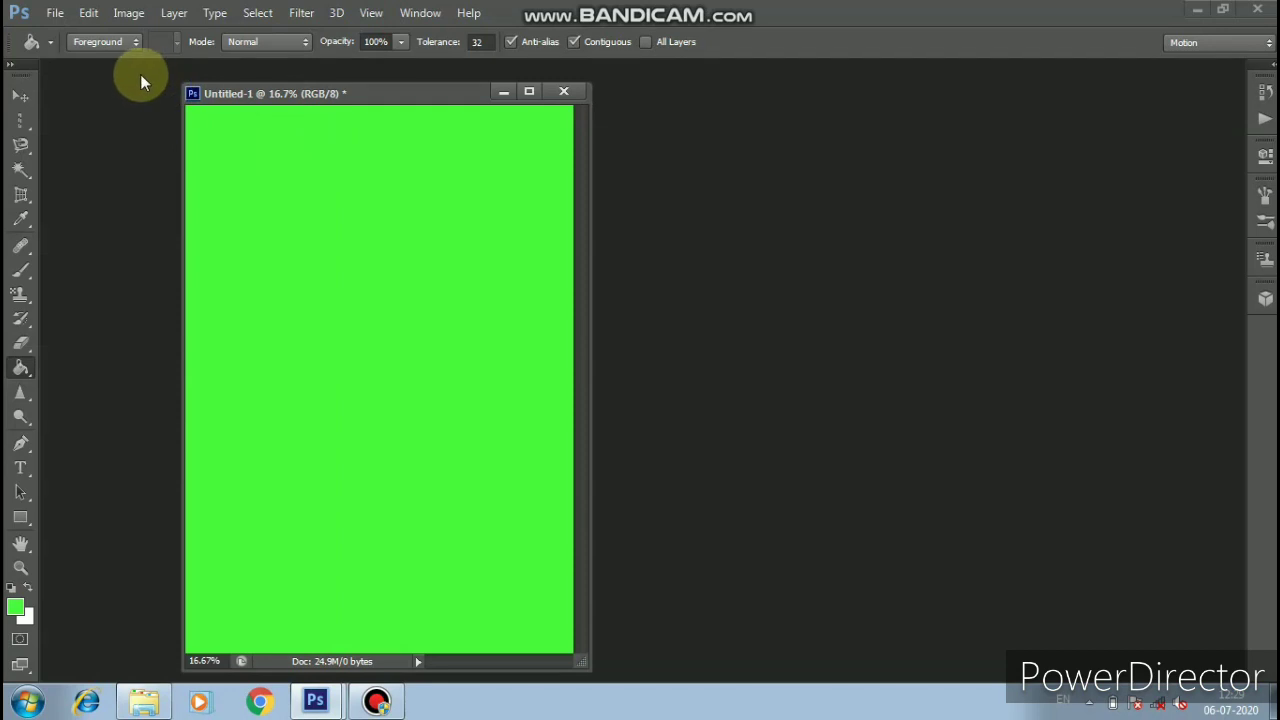
pyautogui.rightClick(24, 372)
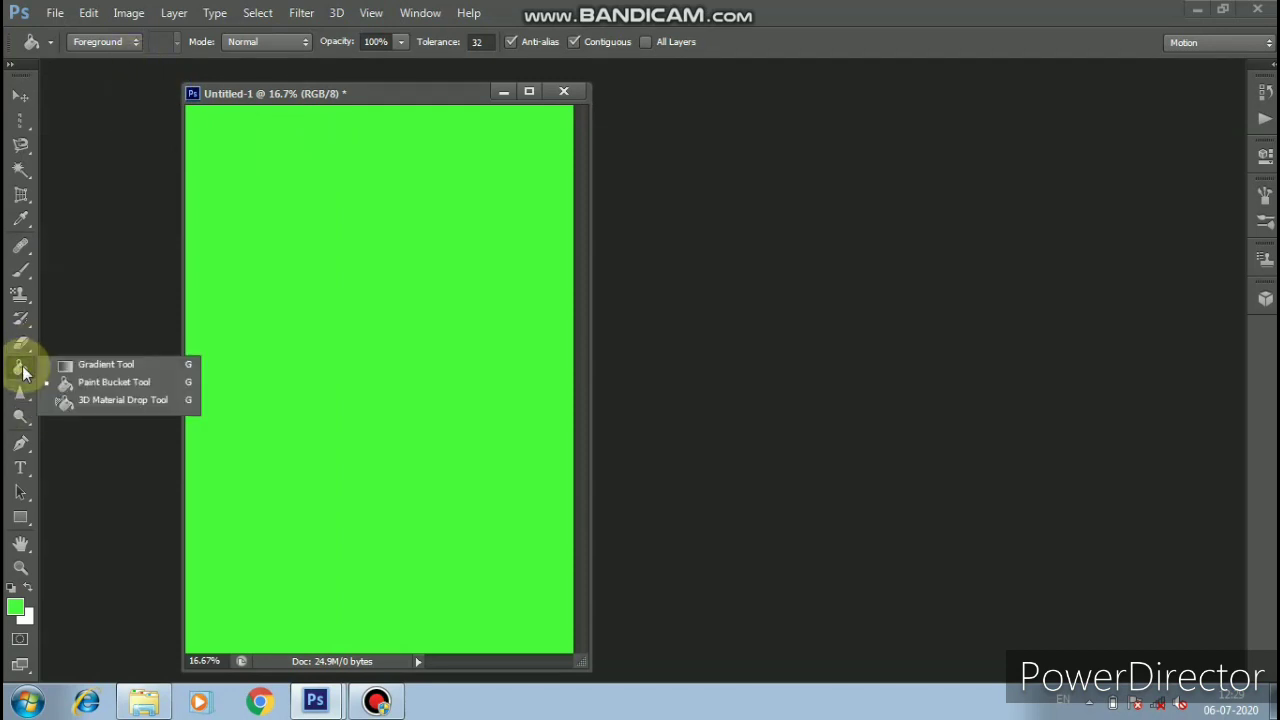
# Choose the Gradient Tool with the Spectrum preset and drag a diagonal linear rainbow gradient
pyautogui.click(100, 366)
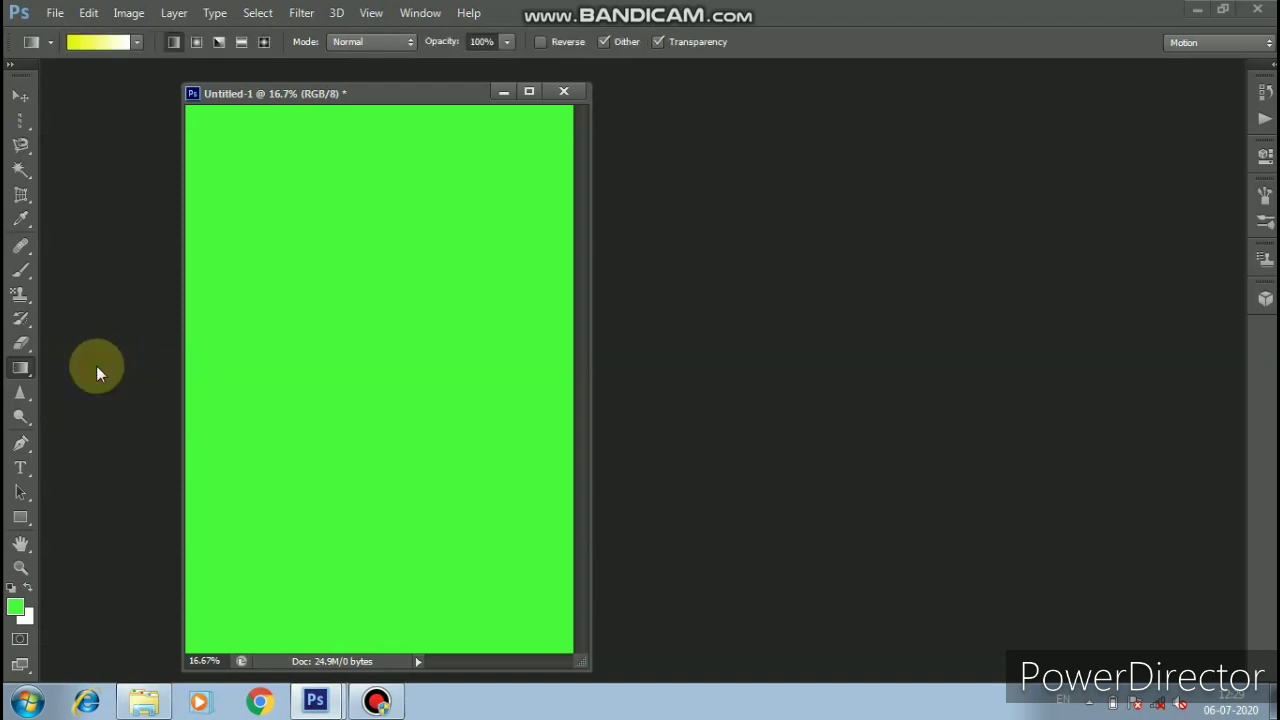
pyautogui.click(137, 43)
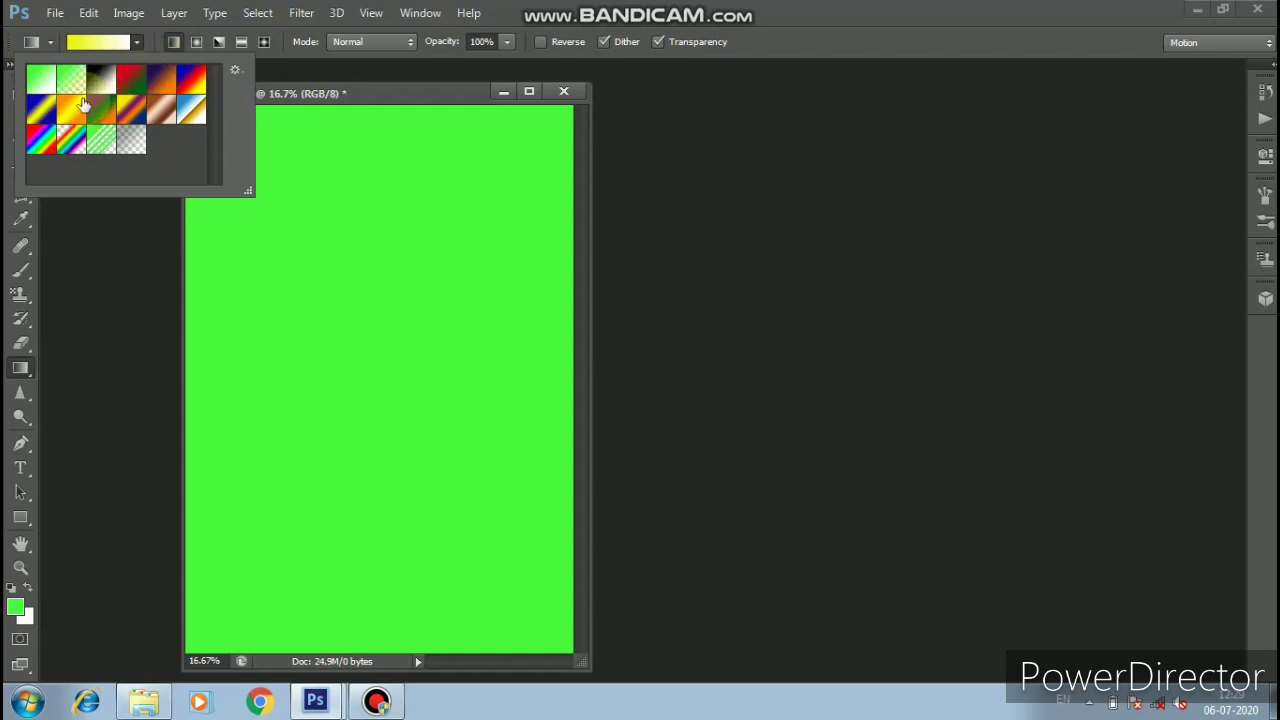
pyautogui.click(40, 145)
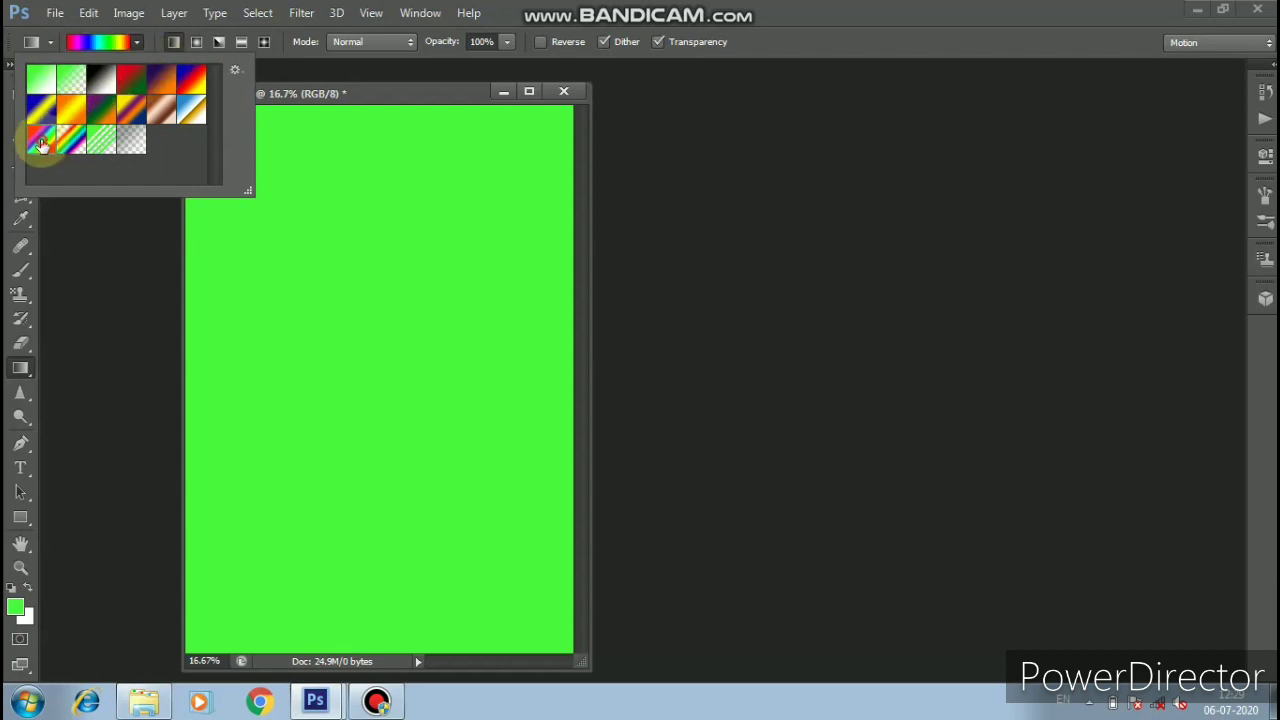
pyautogui.click(316, 93)
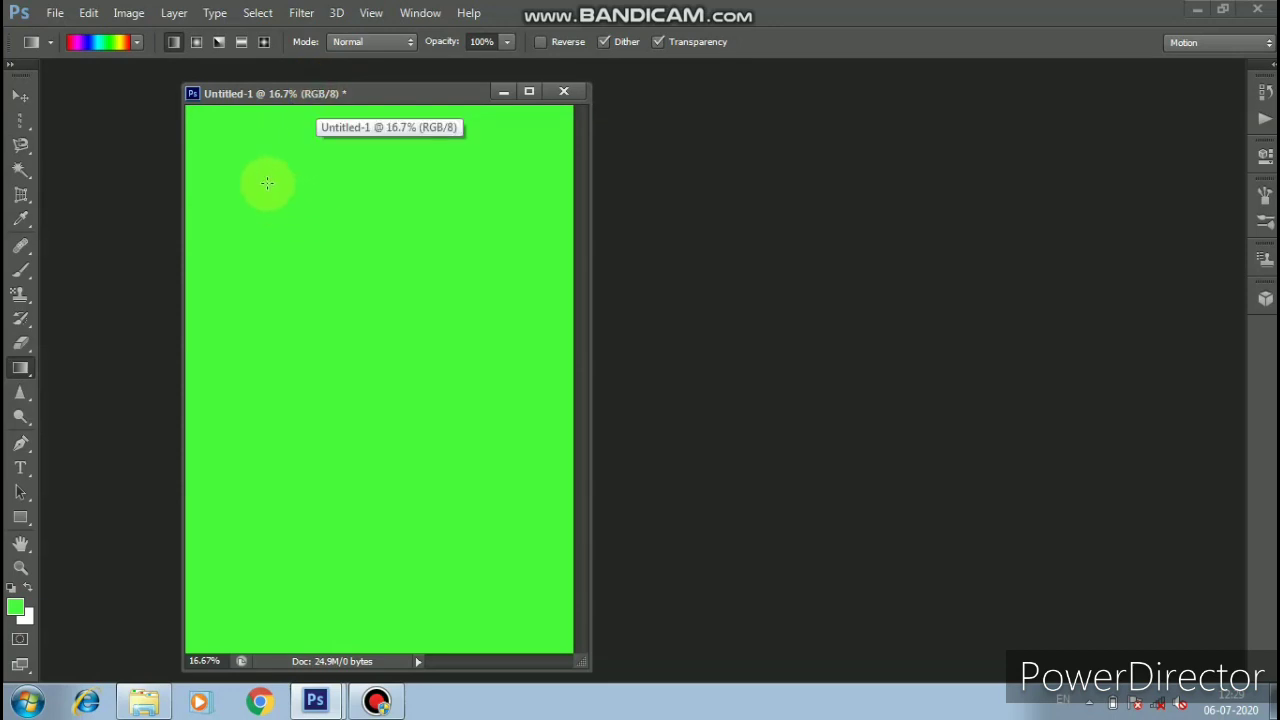
pyautogui.moveTo(266, 184); pyautogui.dragTo(491, 546)
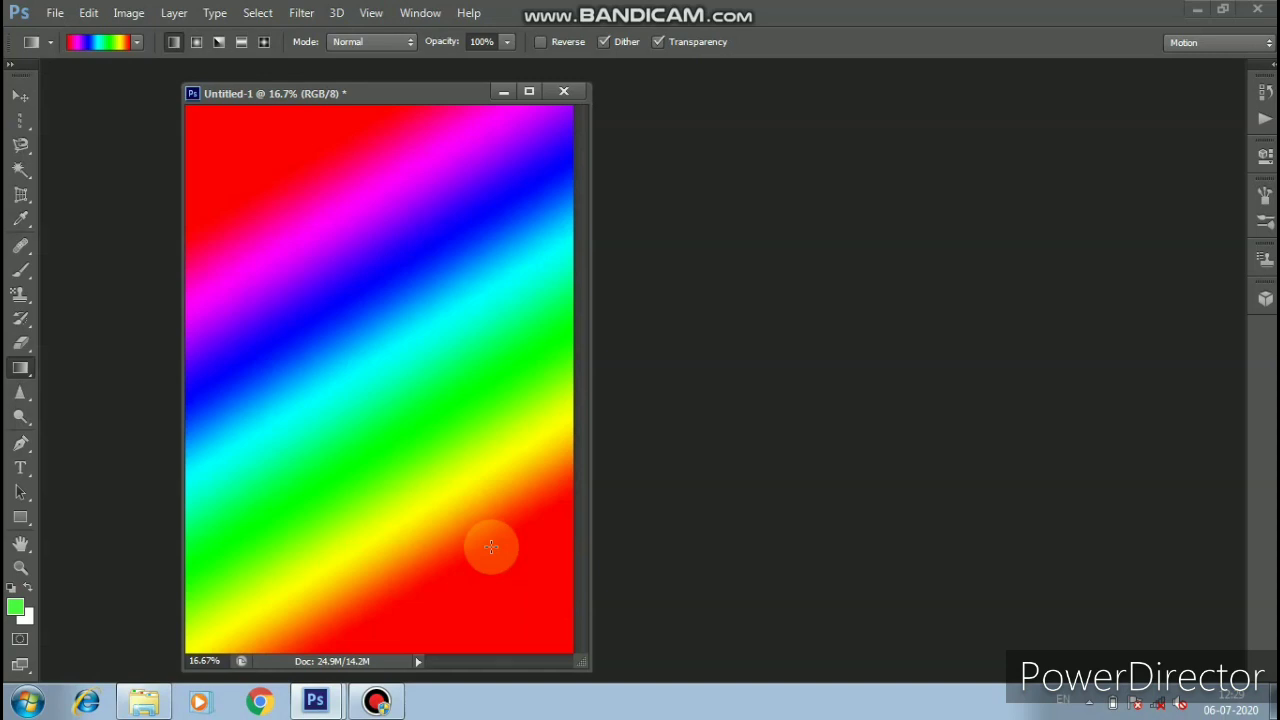
# Redraw the spectrum gradient in radial, angle, reflected and diamond styles across the canvas
pyautogui.click(194, 43)
pyautogui.moveTo(290, 226); pyautogui.dragTo(486, 529)
pyautogui.click(217, 42)
pyautogui.moveTo(294, 271); pyautogui.dragTo(503, 543)
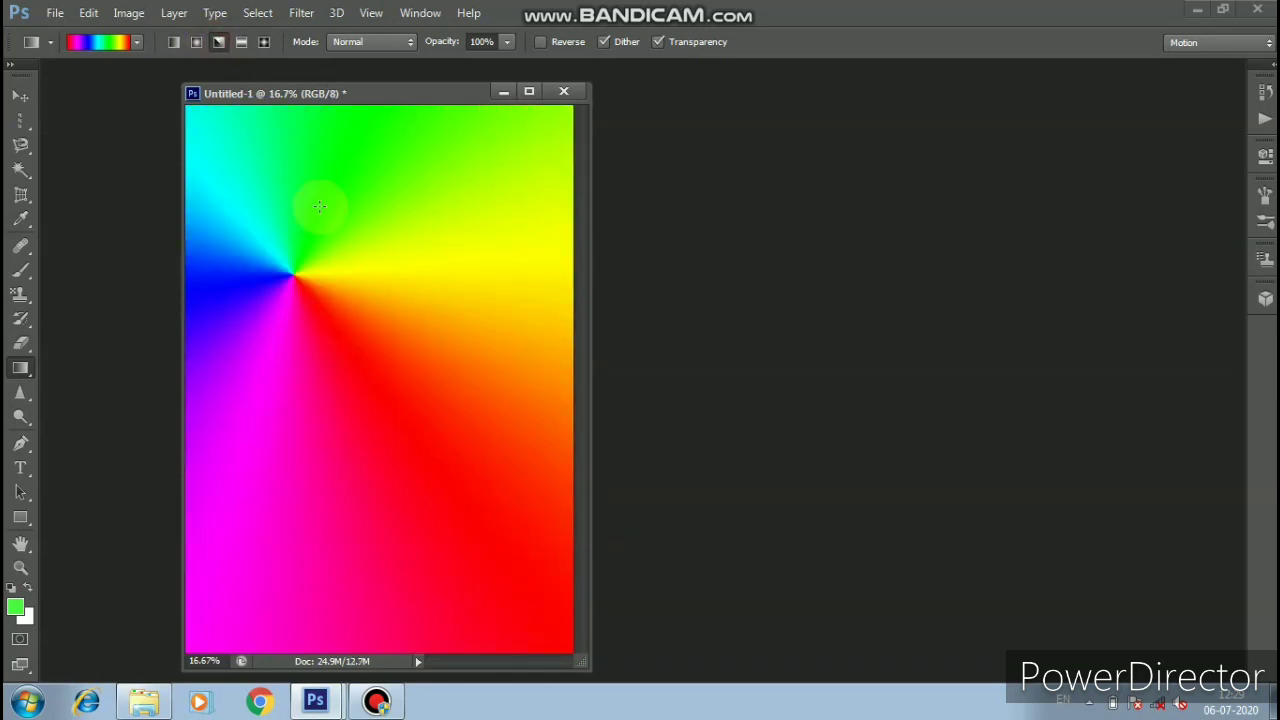
pyautogui.click(241, 42)
pyautogui.moveTo(248, 189); pyautogui.dragTo(471, 529)
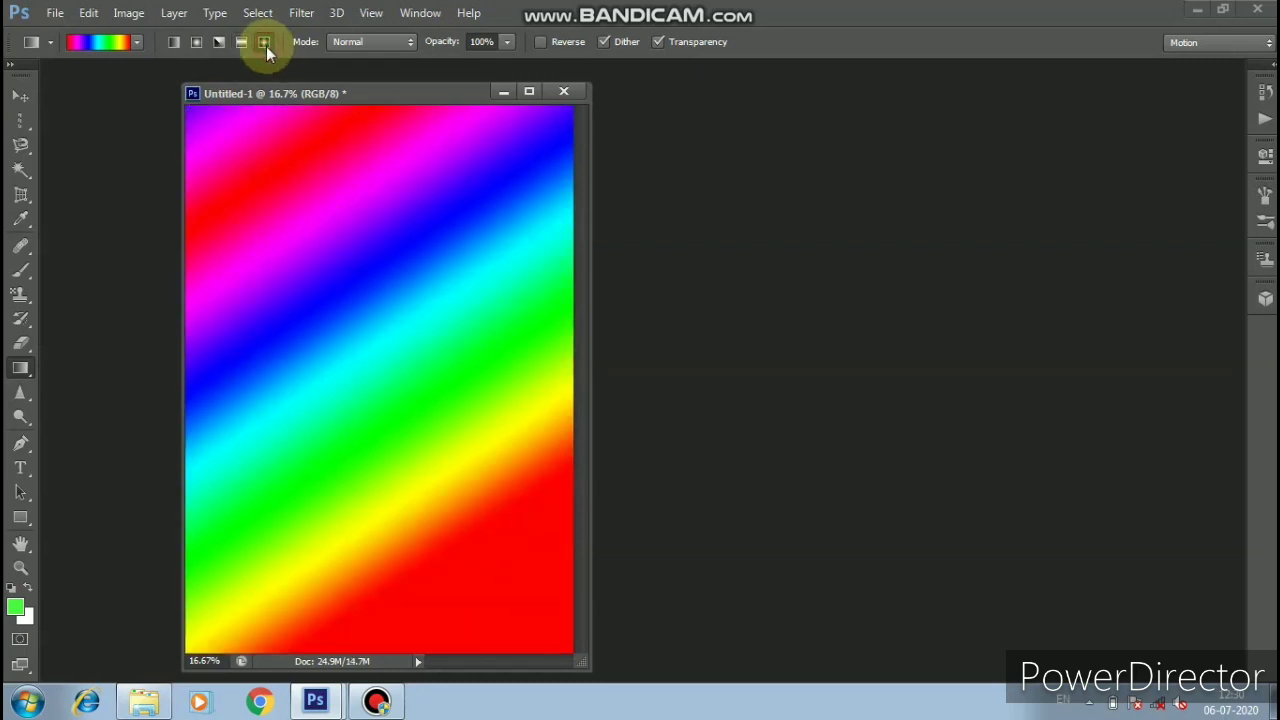
pyautogui.moveTo(286, 182); pyautogui.dragTo(516, 522)
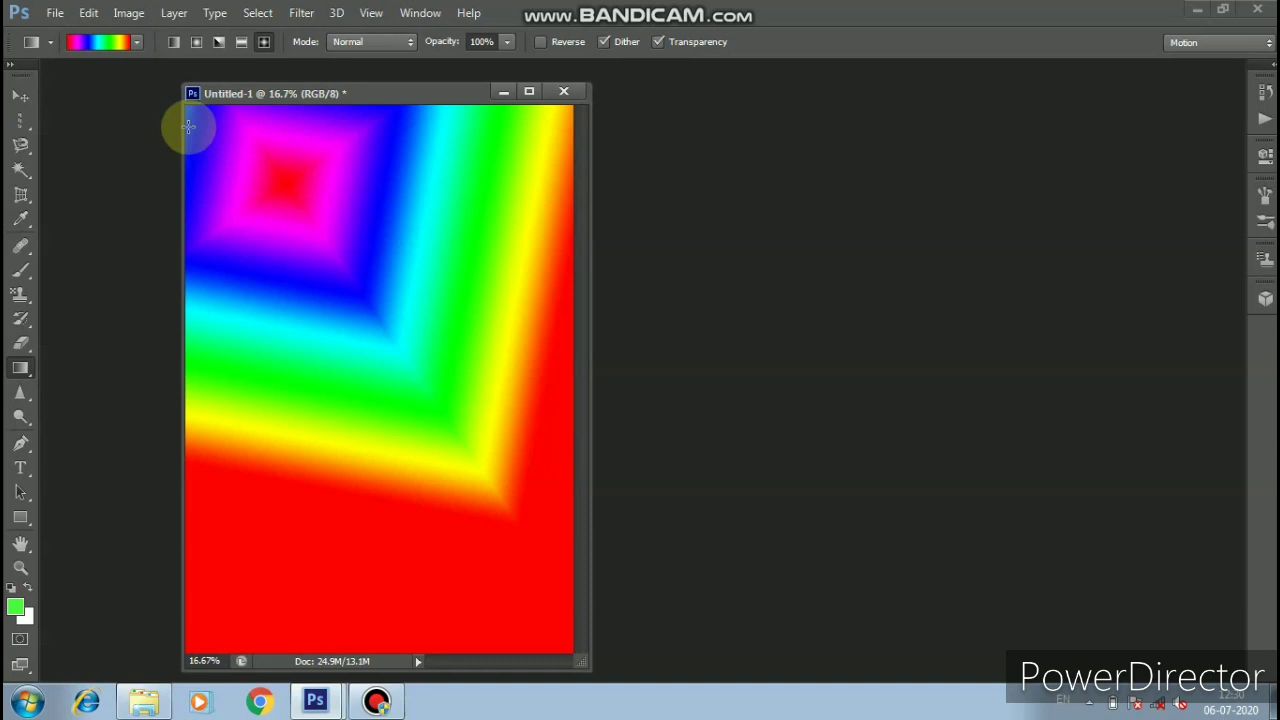
# Delete the green stop from the spectrum gradient and drag a new diamond gradient from the top-left
pyautogui.click(105, 43)
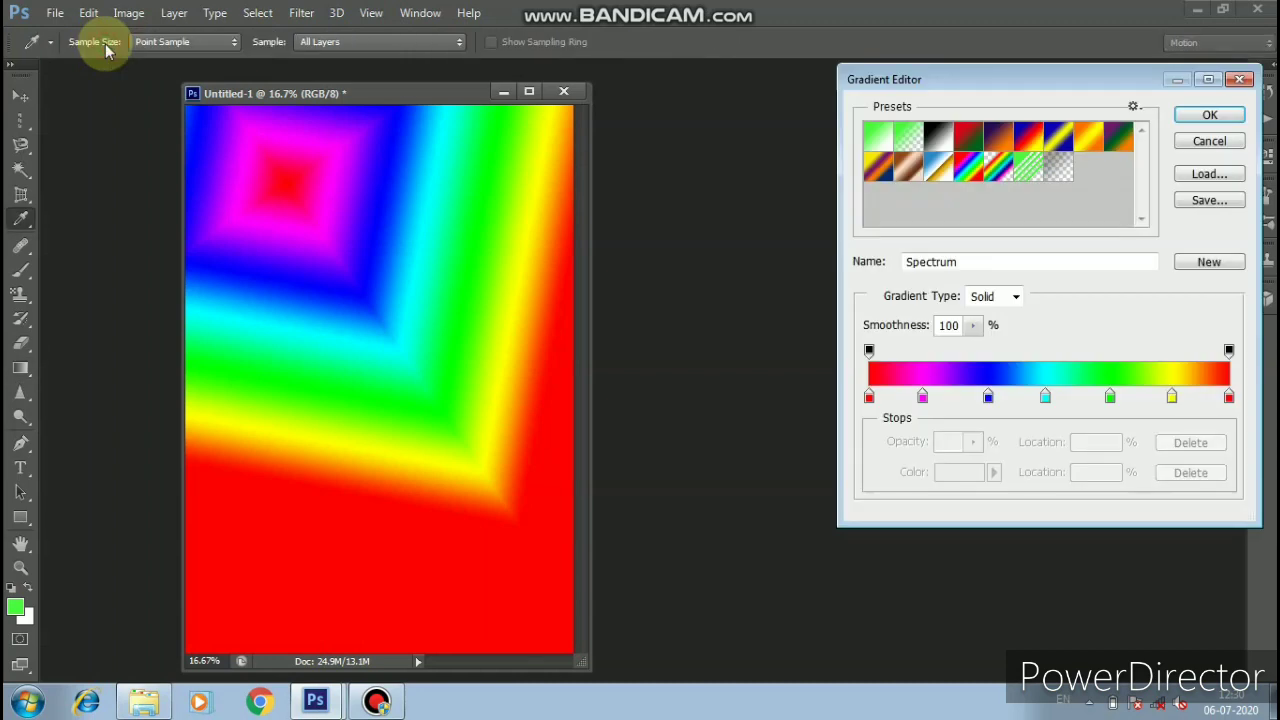
pyautogui.moveTo(1105, 70); pyautogui.dragTo(948, 109)
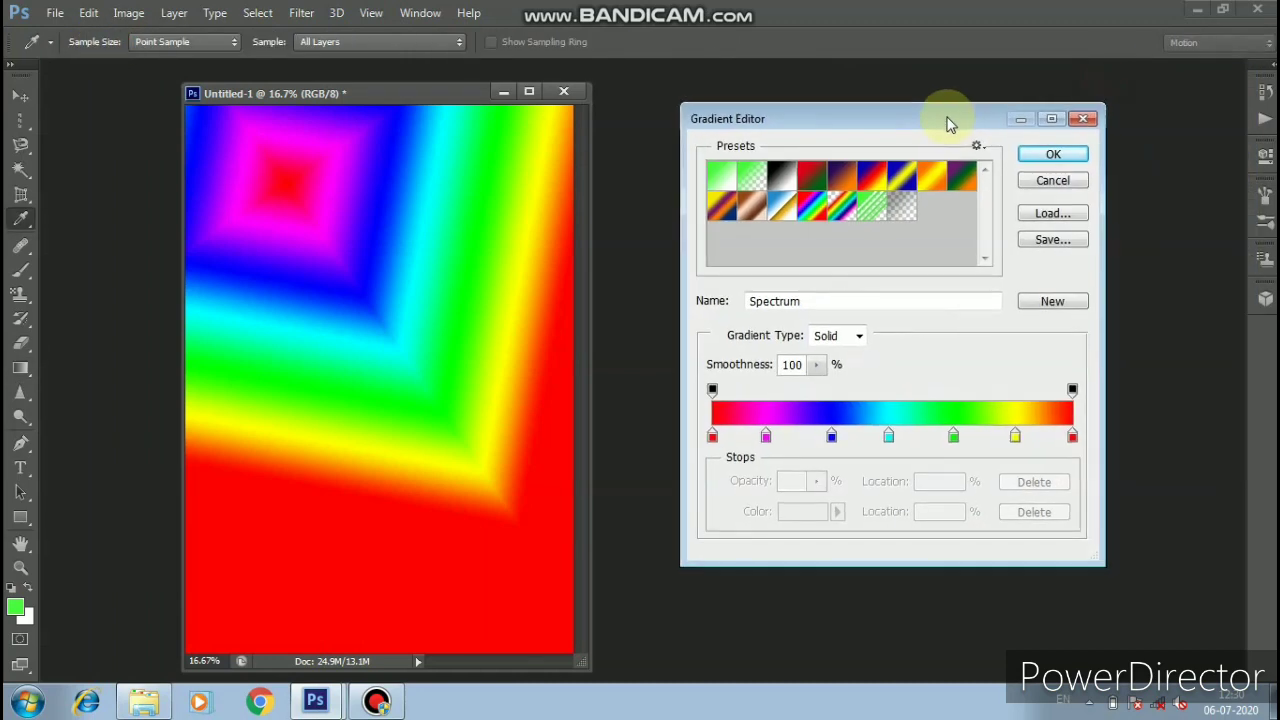
pyautogui.click(953, 436)
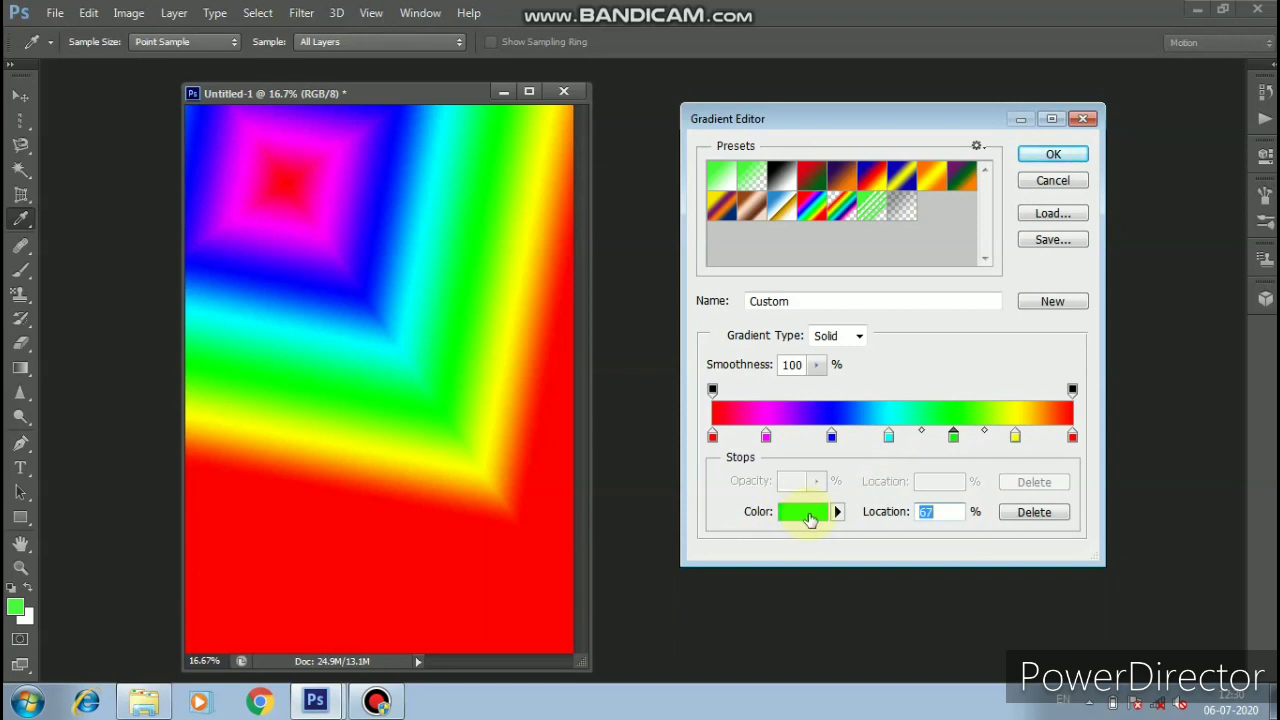
pyautogui.click(1034, 512)
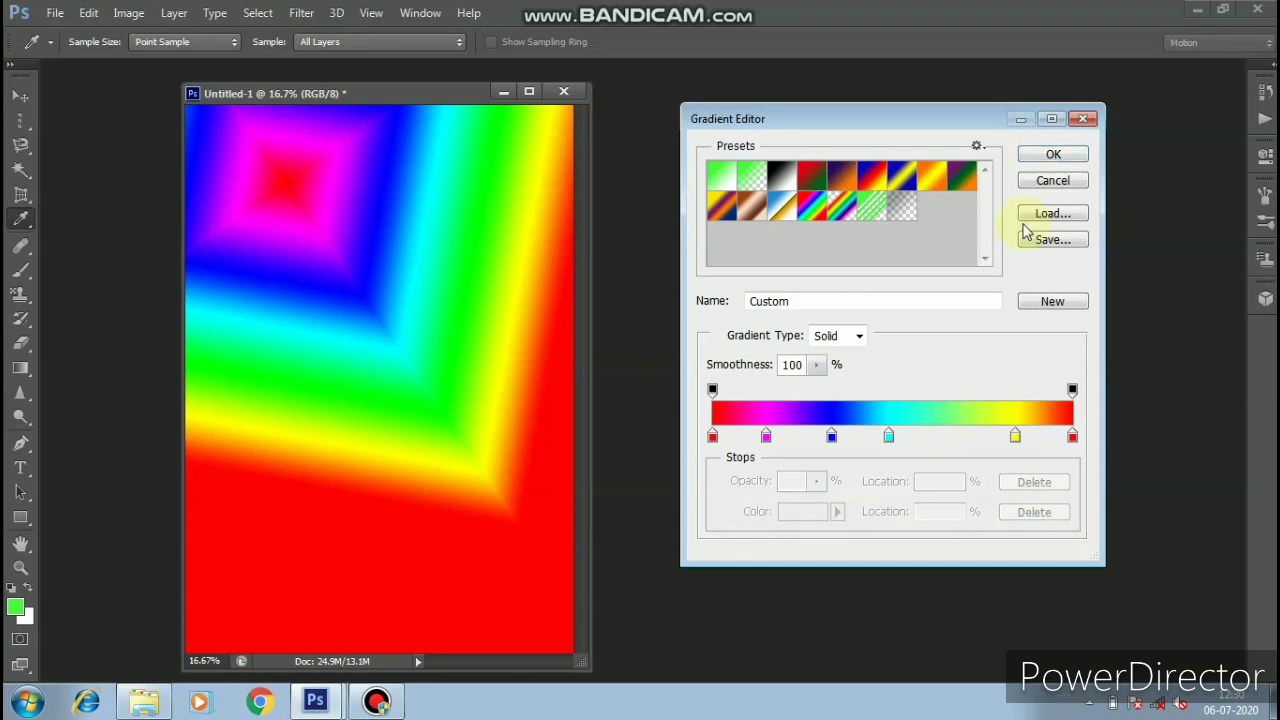
pyautogui.click(1052, 156)
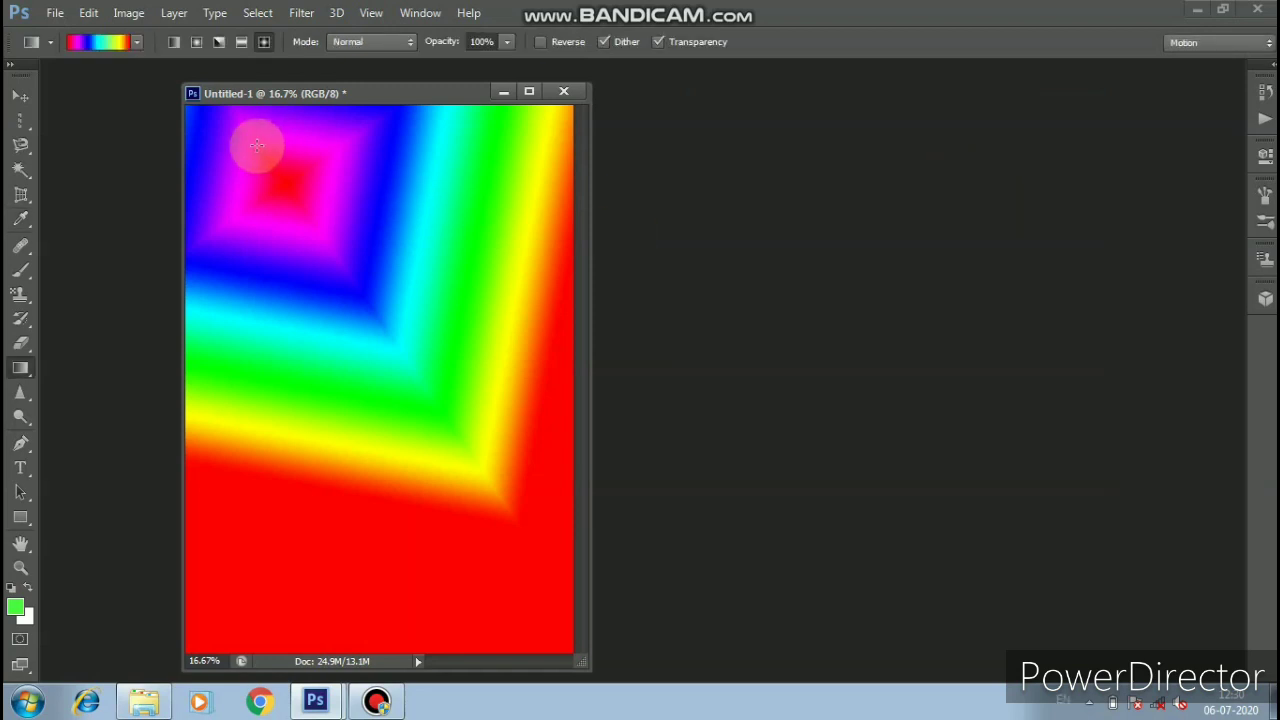
pyautogui.moveTo(228, 128); pyautogui.dragTo(525, 592)
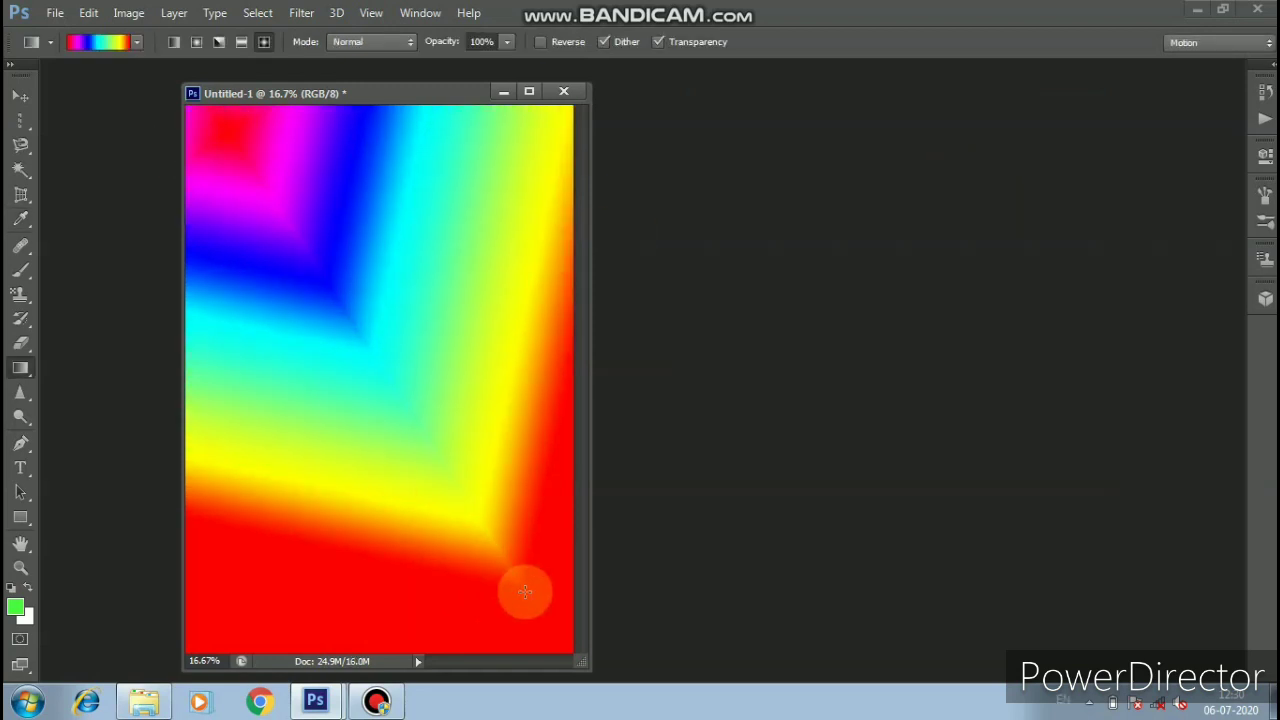